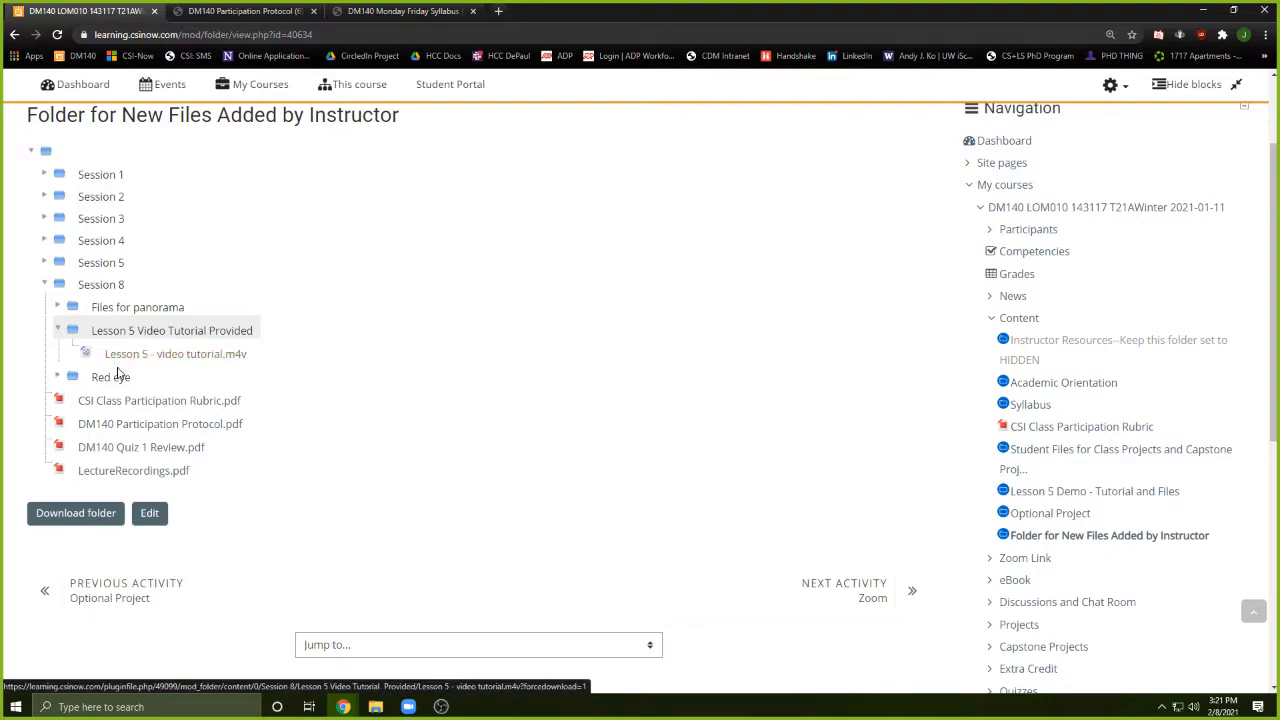
# Download RedEye_Start.jpg from the Red eye folder under Session 8.
pyautogui.click(58, 378)
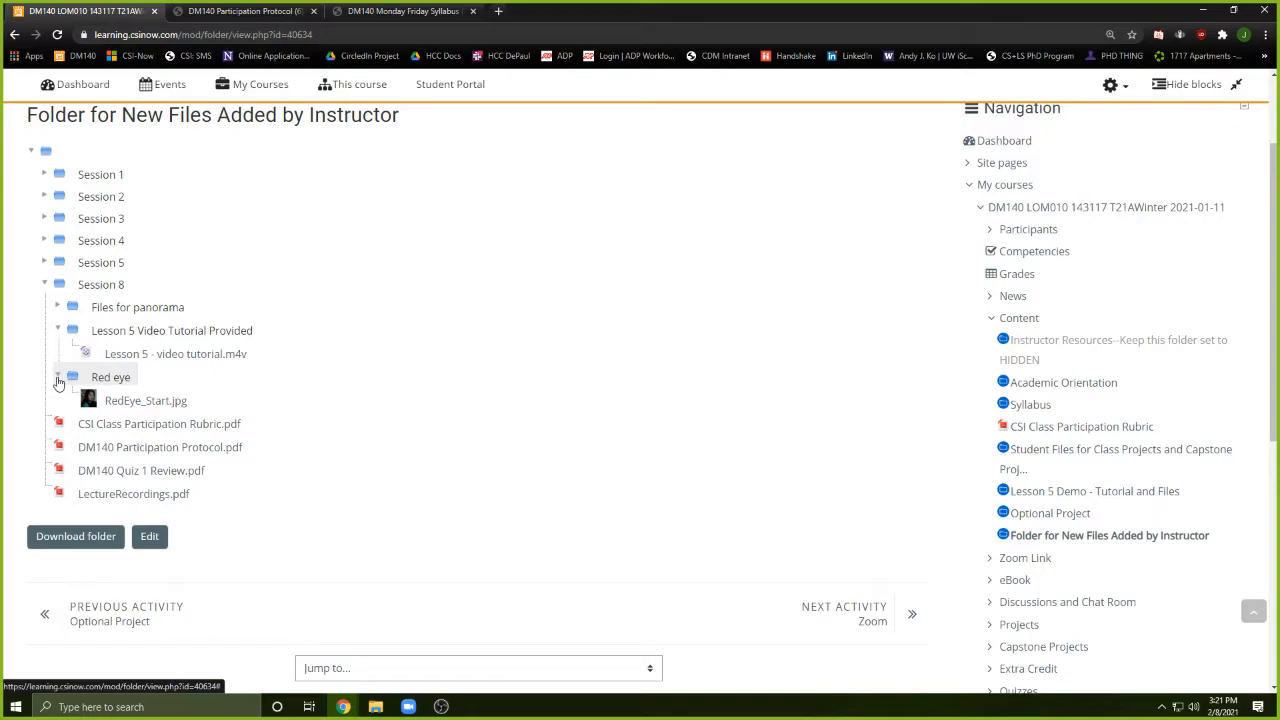
pyautogui.click(58, 377)
pyautogui.click(57, 330)
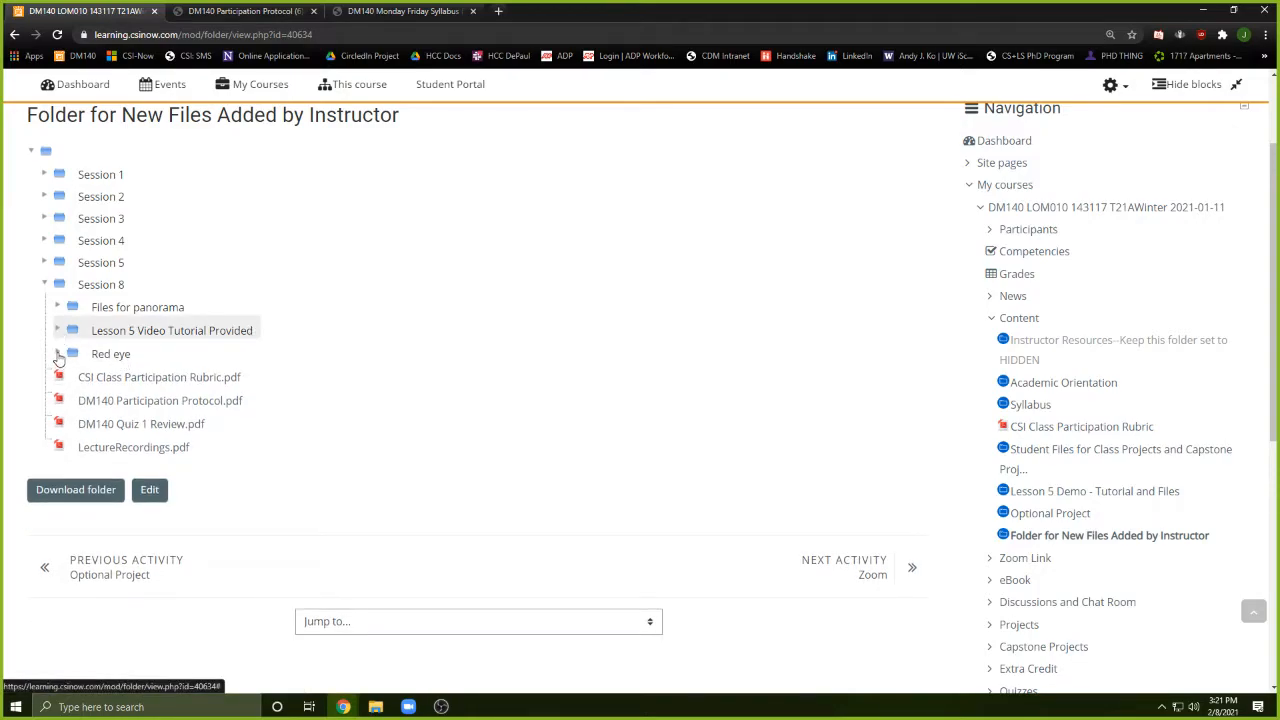
pyautogui.click(58, 358)
pyautogui.click(58, 355)
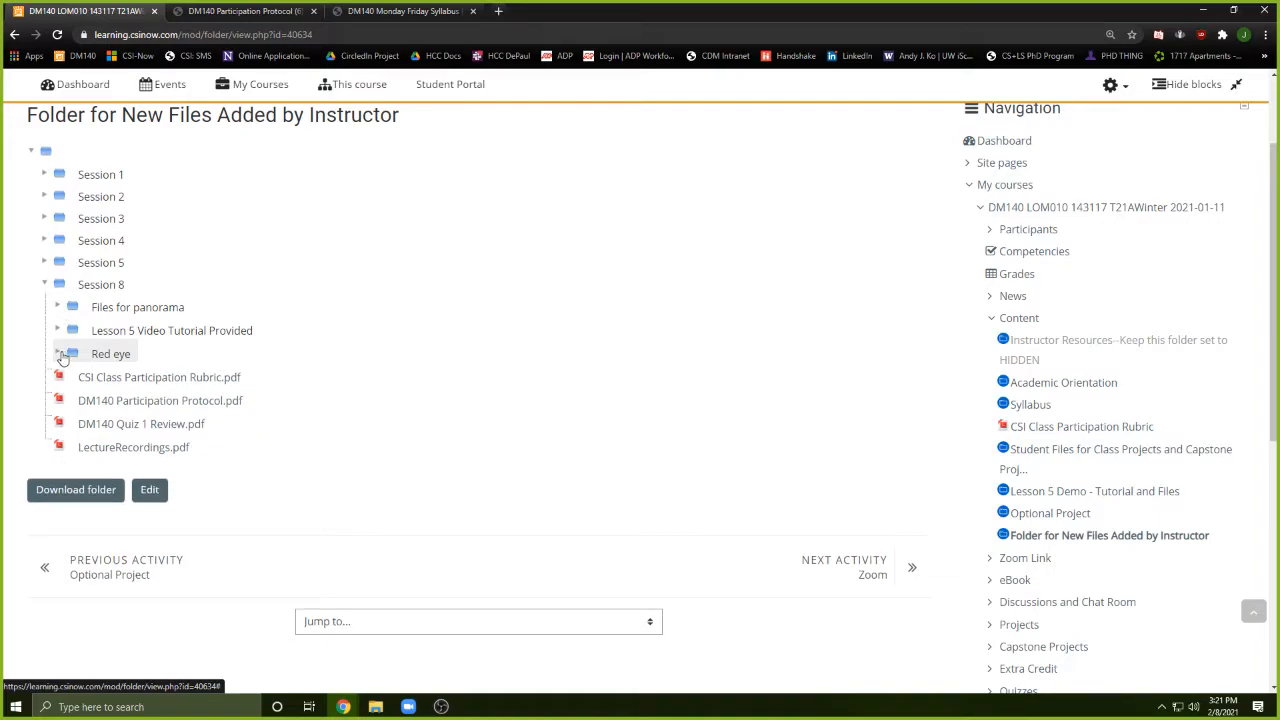
pyautogui.click(59, 355)
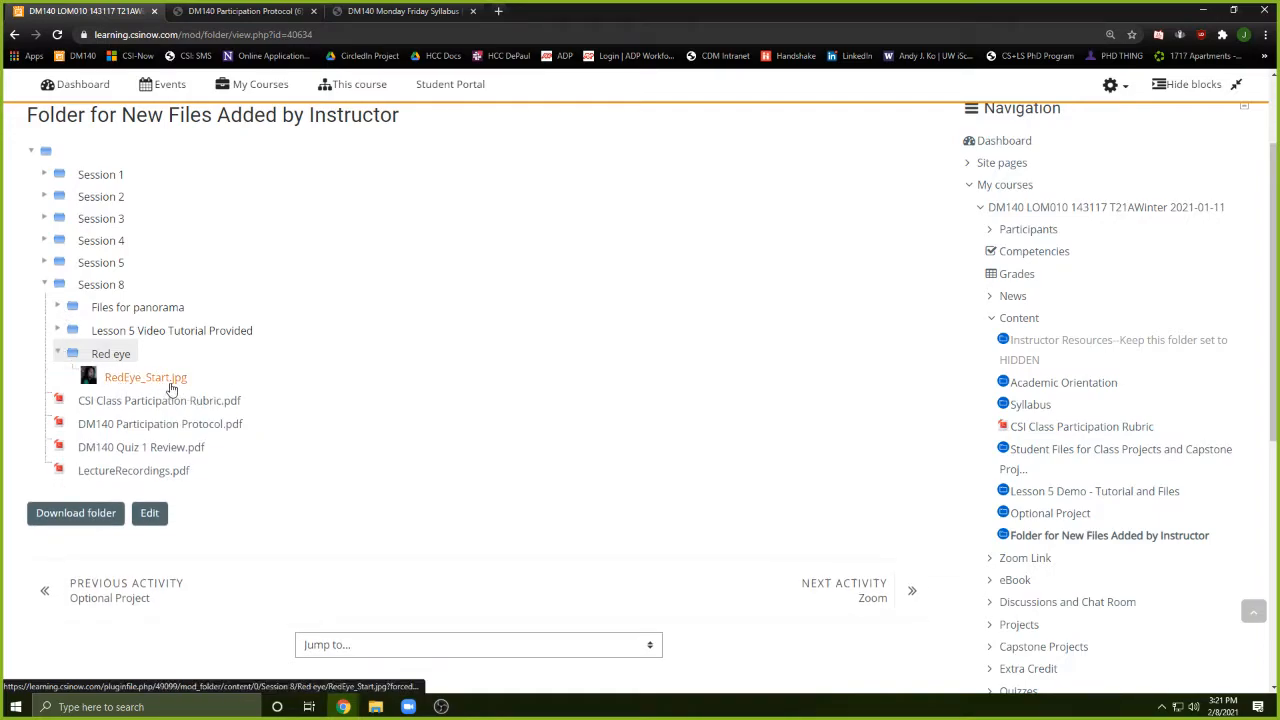
pyautogui.click(172, 388)
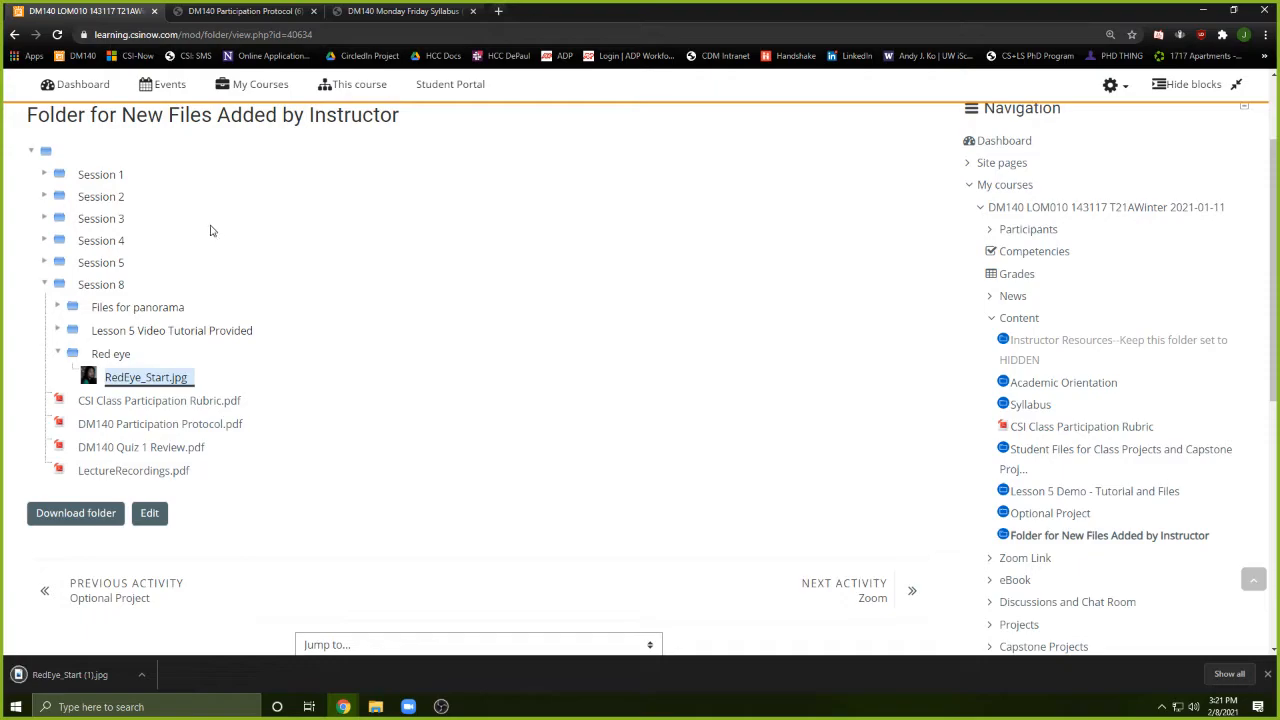
# Load photopea.com in a new browser tab and open the downloaded RedEye_Start (1) image from the Downloads folder.
pyautogui.click(499, 11)
pyautogui.write('photopea.com')
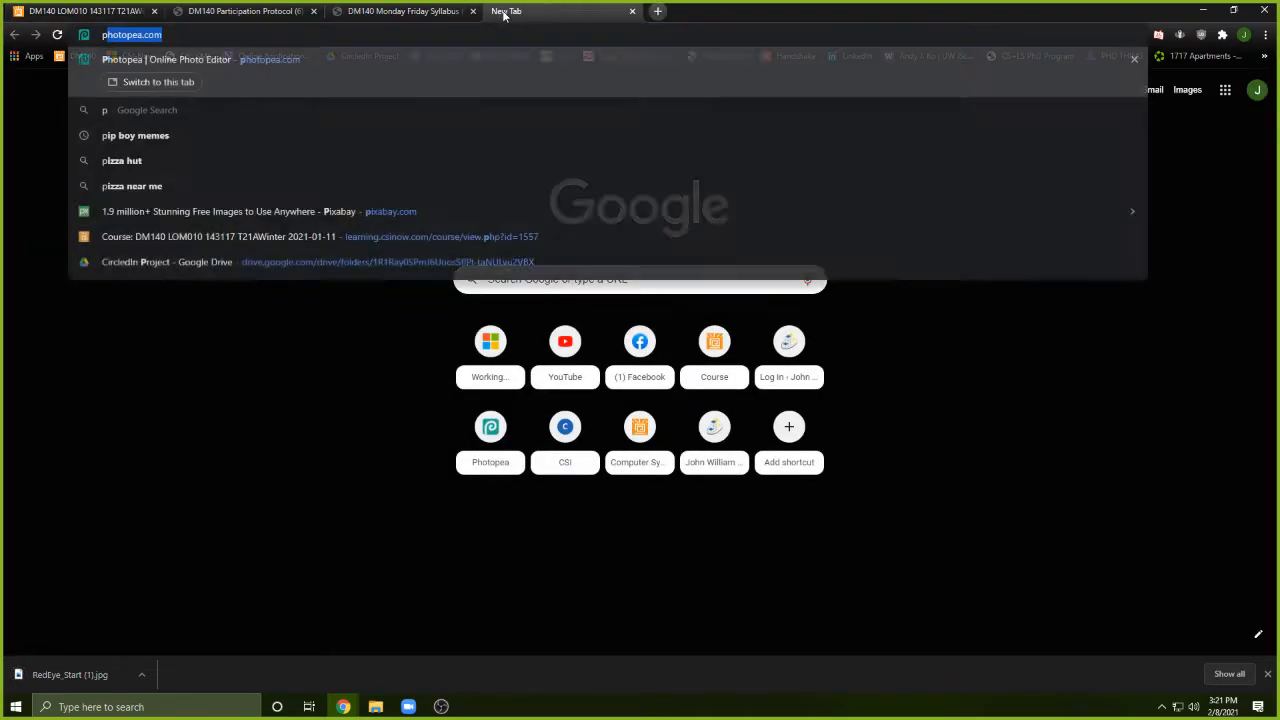
pyautogui.press('Return')
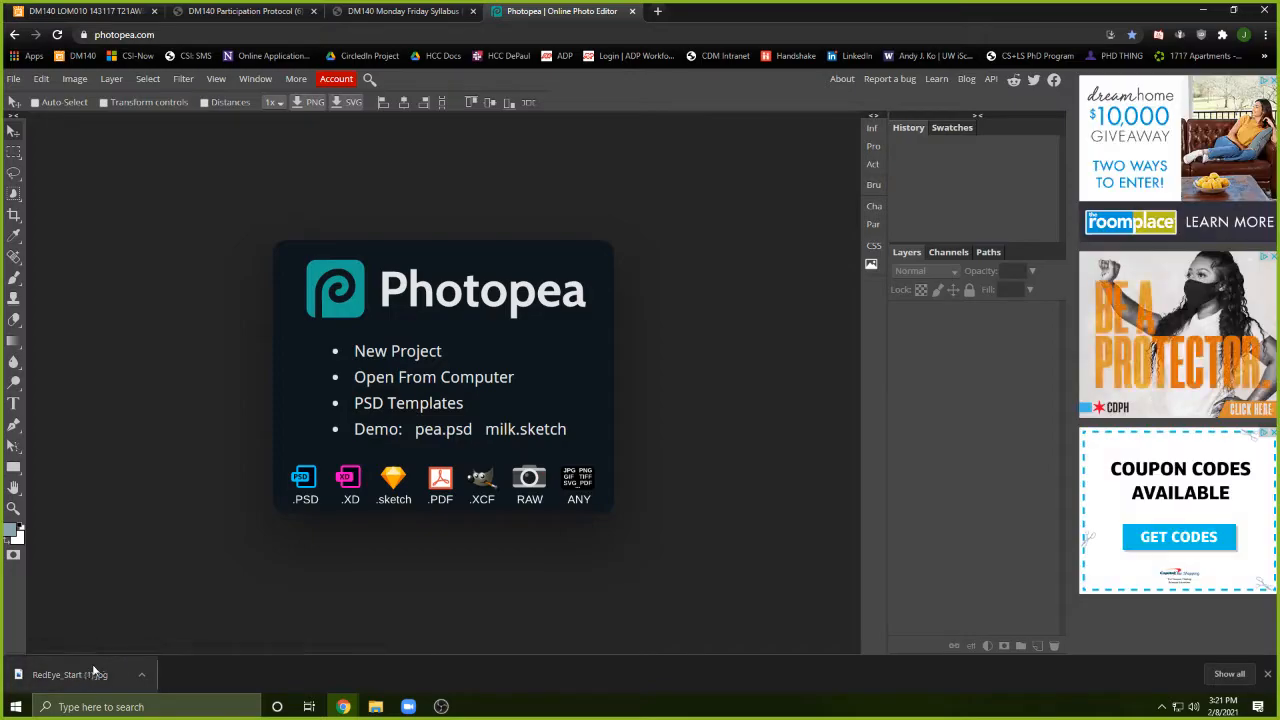
pyautogui.click(443, 380)
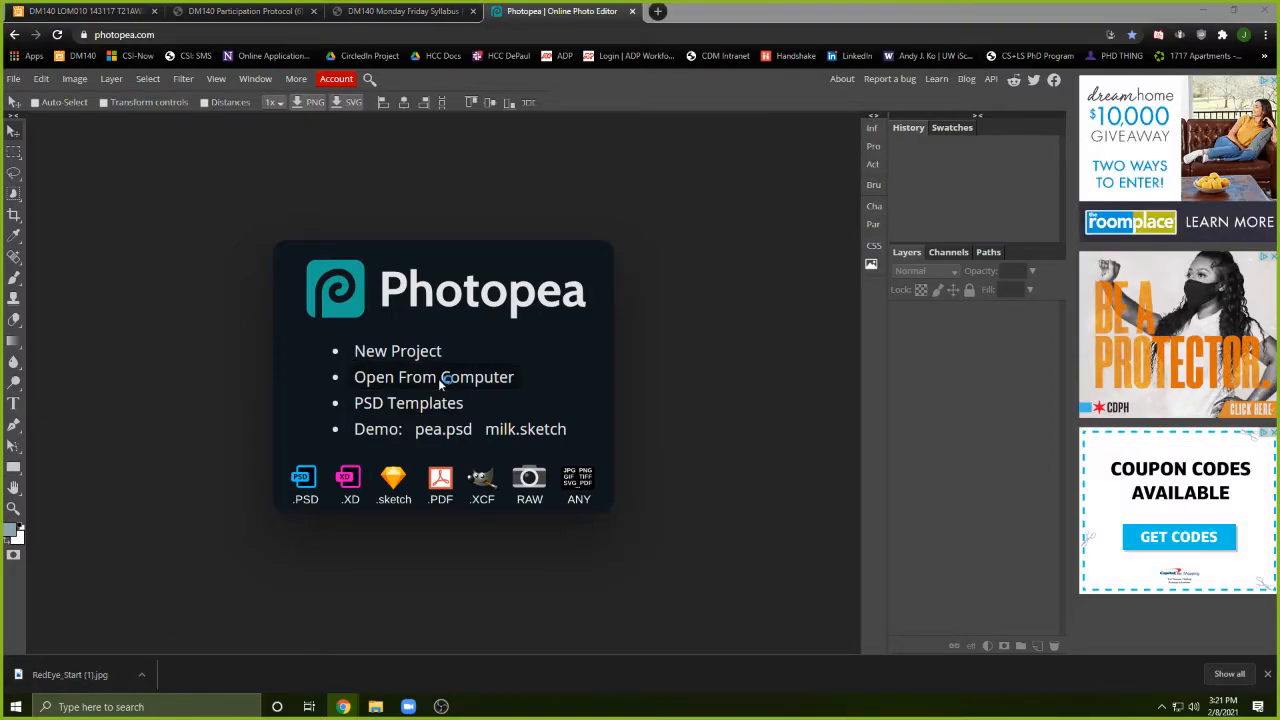
pyautogui.click(165, 116)
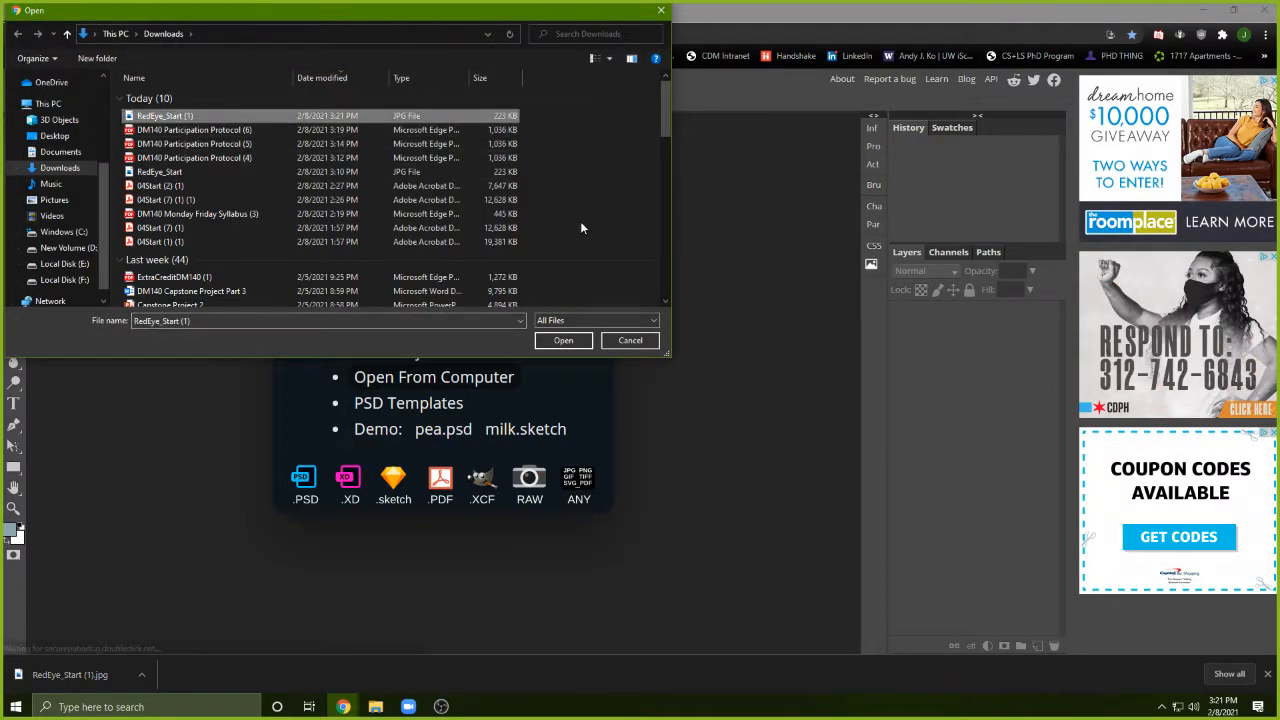
pyautogui.click(565, 341)
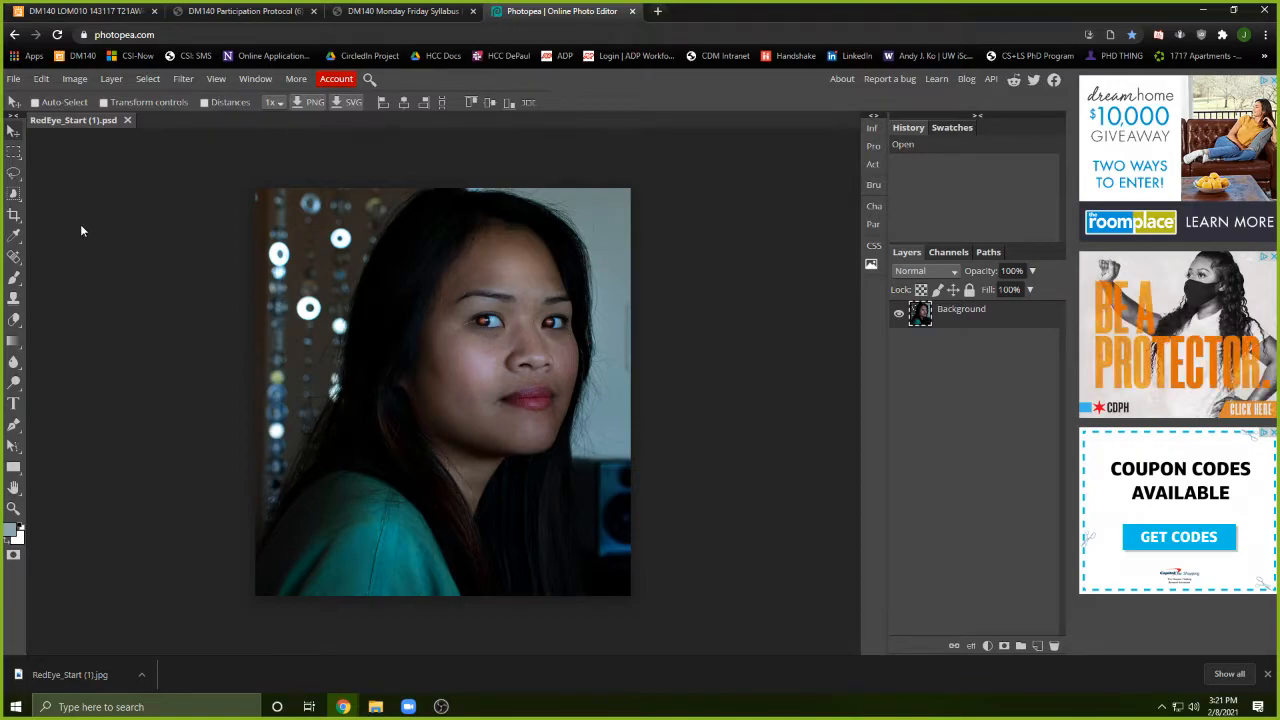
# Activate the Red Eye Tool from the healing tools group.
pyautogui.rightClick(15, 259)
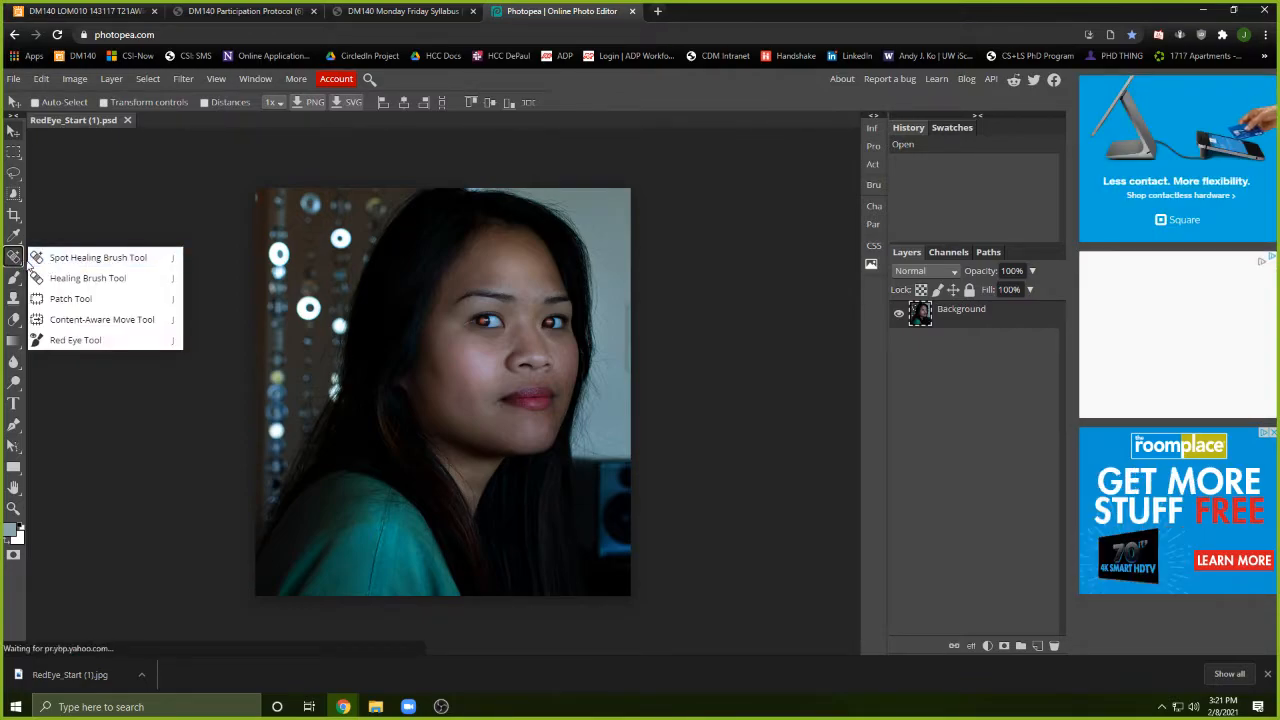
pyautogui.click(112, 277)
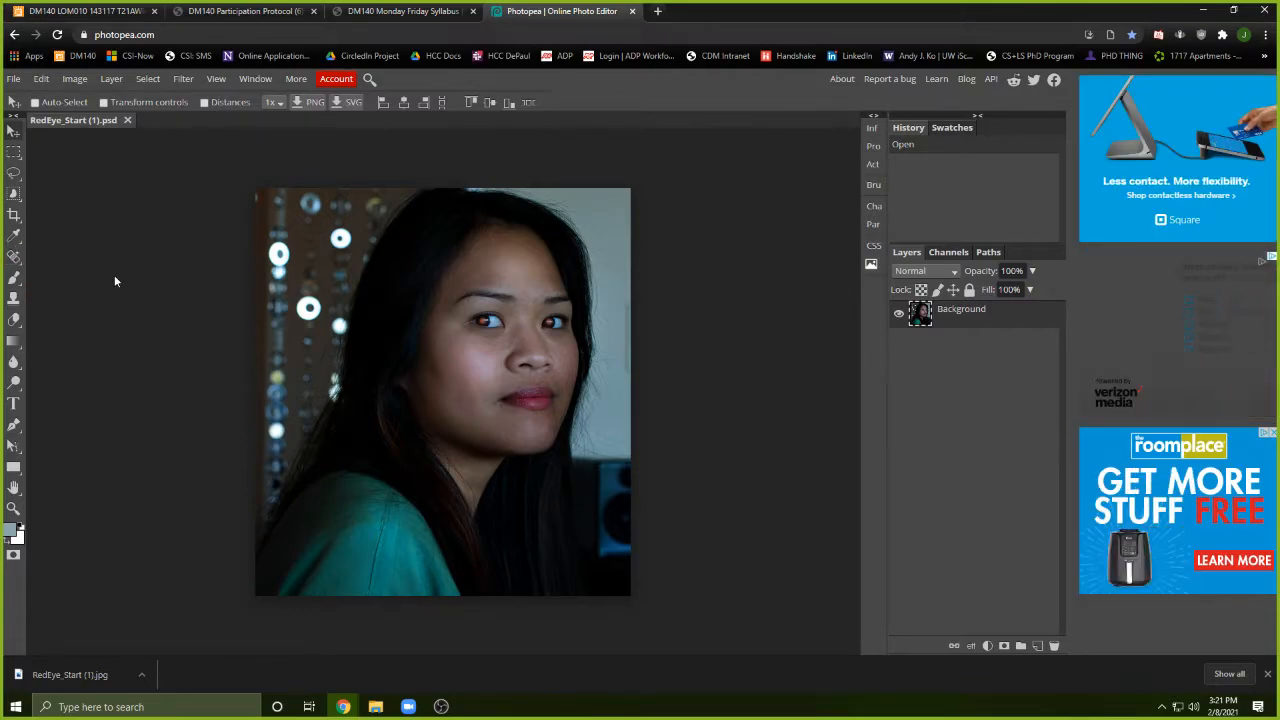
pyautogui.rightClick(15, 254)
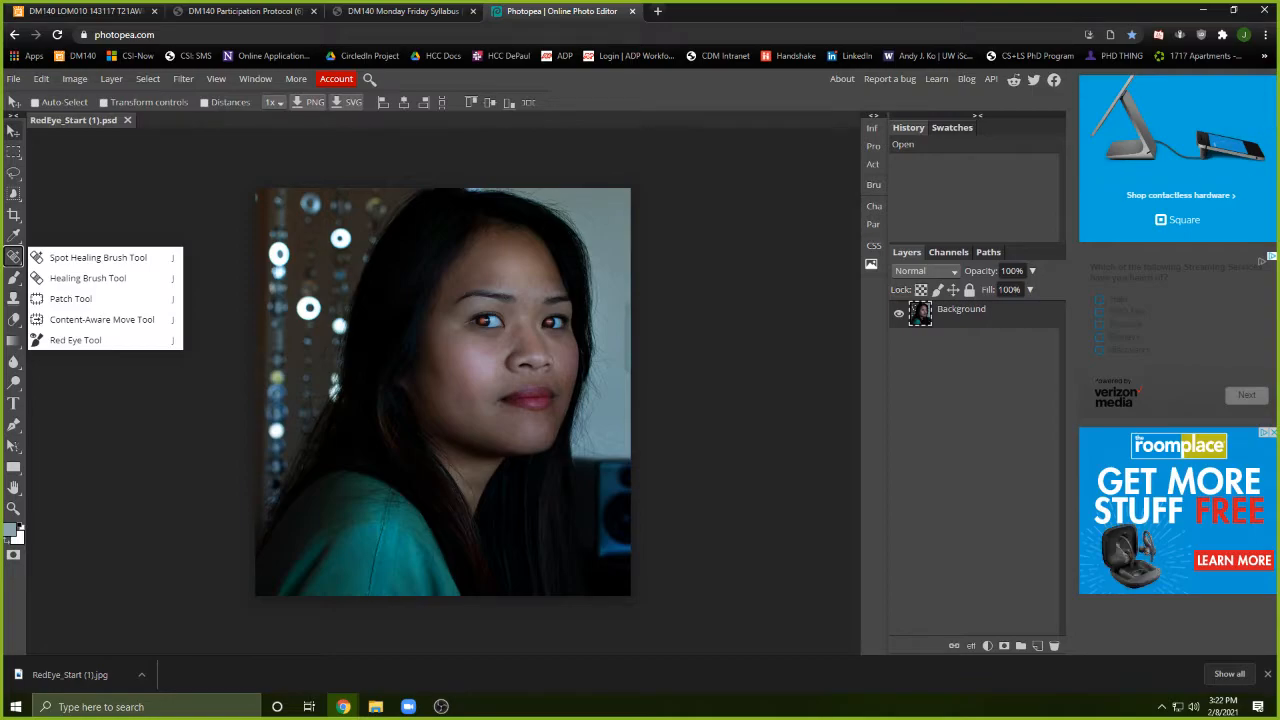
pyautogui.click(104, 342)
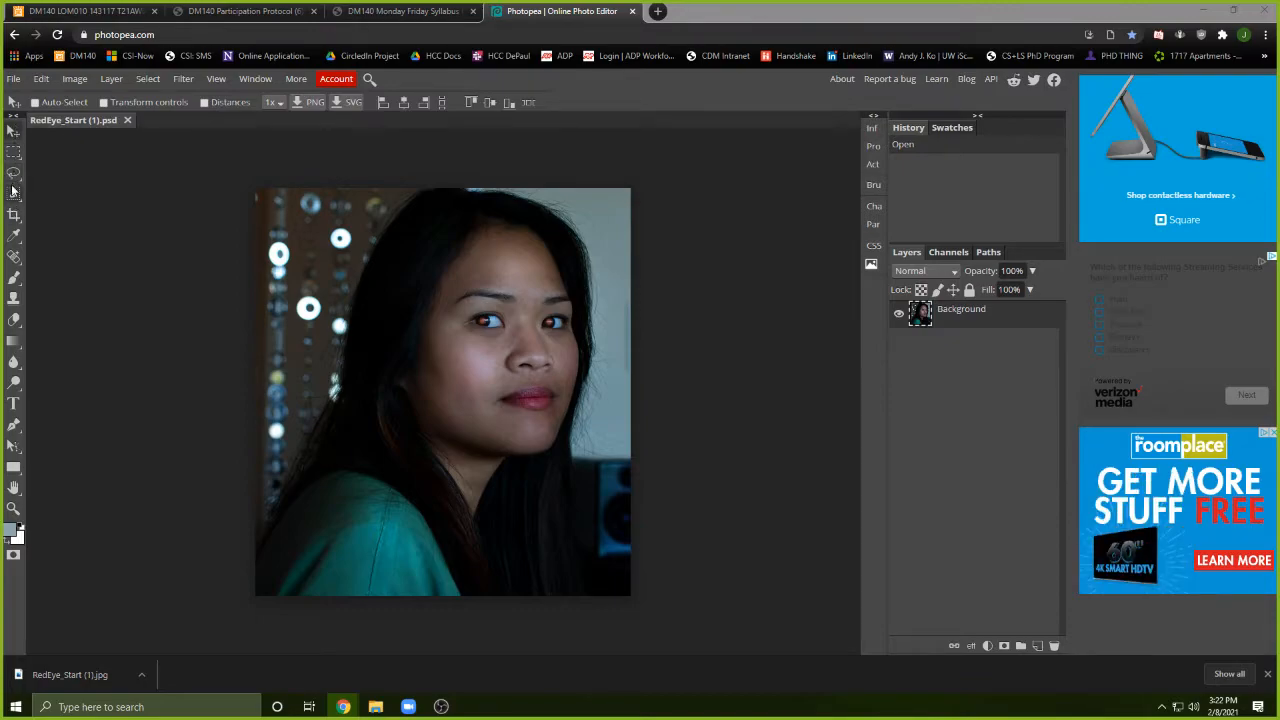
pyautogui.click(15, 257)
pyautogui.rightClick(16, 258)
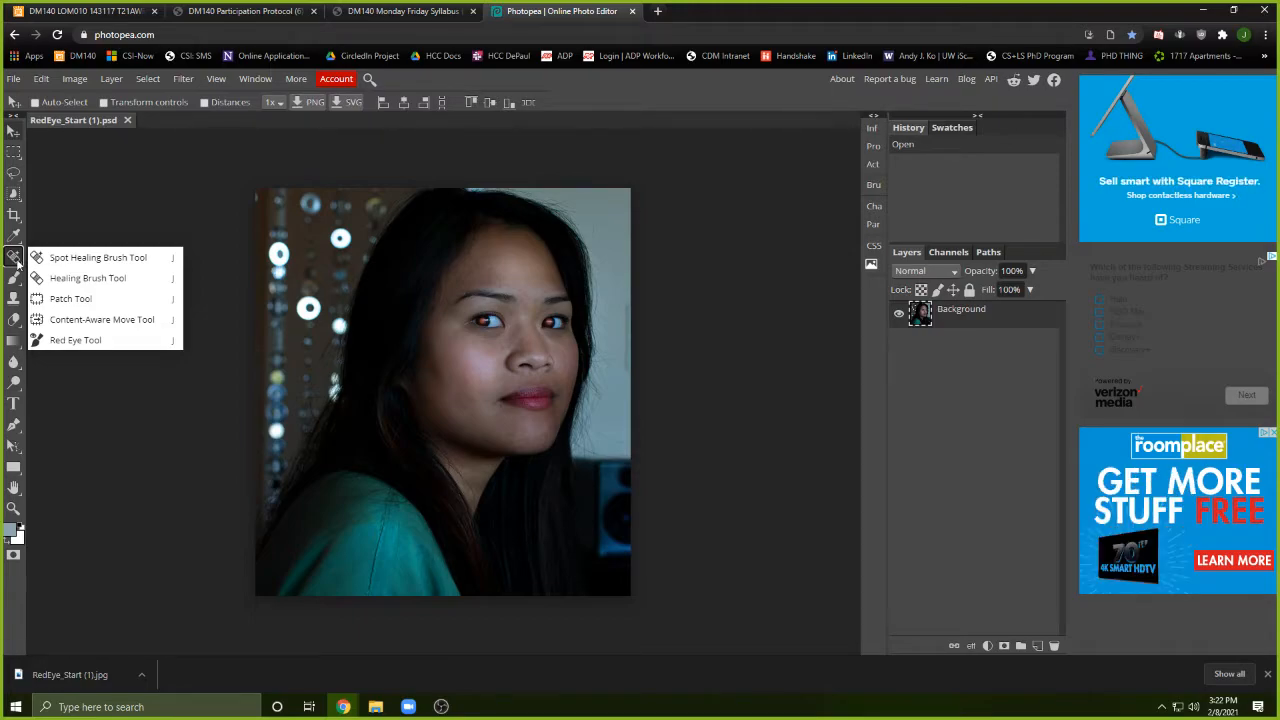
pyautogui.click(86, 340)
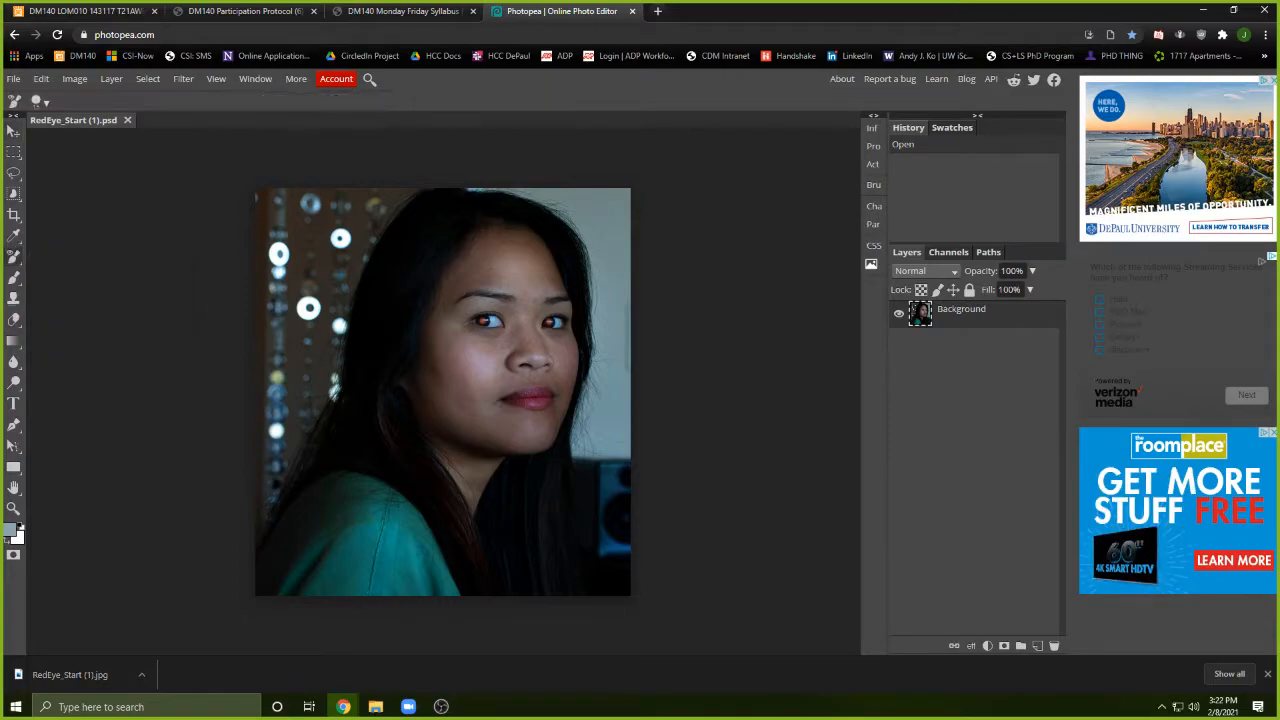
pyautogui.click(14, 254)
pyautogui.click(72, 339)
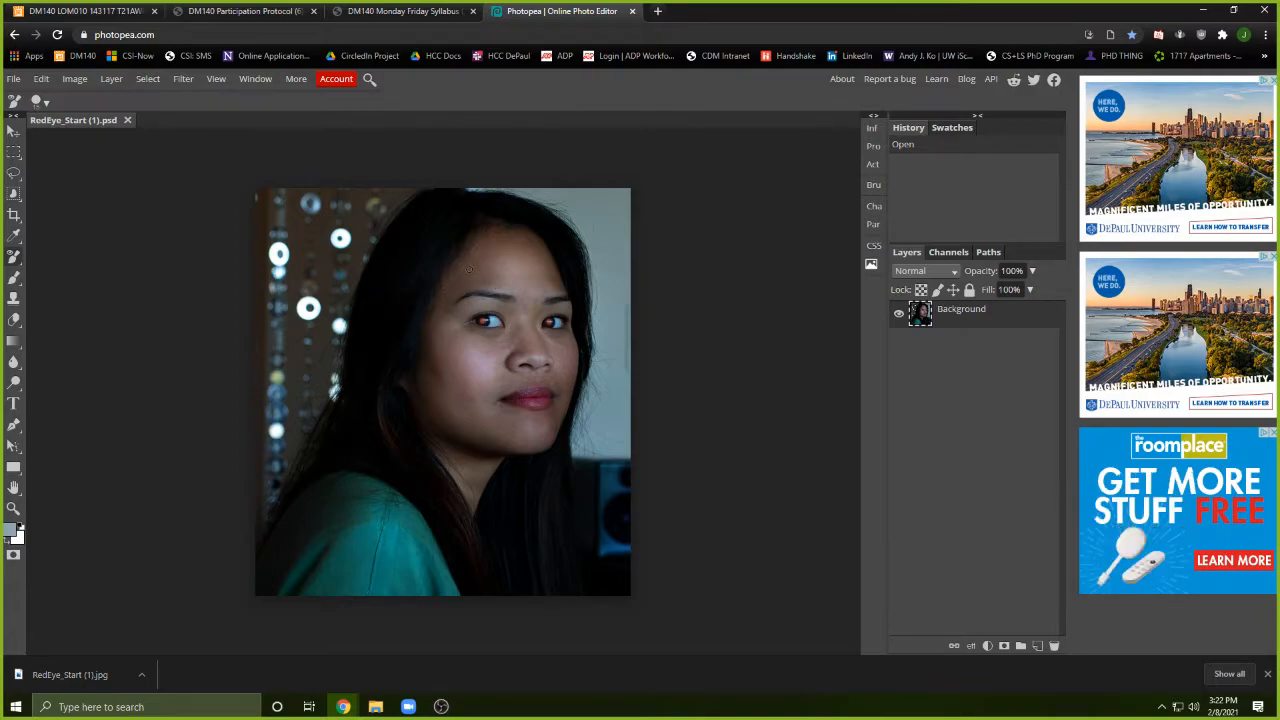
# Set the Red Eye Tool brush to 46 px size and 100% hardness.
pyautogui.rightClick(469, 268)
pyautogui.moveTo(509, 295)
pyautogui.mouseDown()
pyautogui.moveTo(586, 296)
pyautogui.moveTo(530, 300)
pyautogui.moveTo(570, 323)
pyautogui.moveTo(628, 328)
pyautogui.mouseUp()
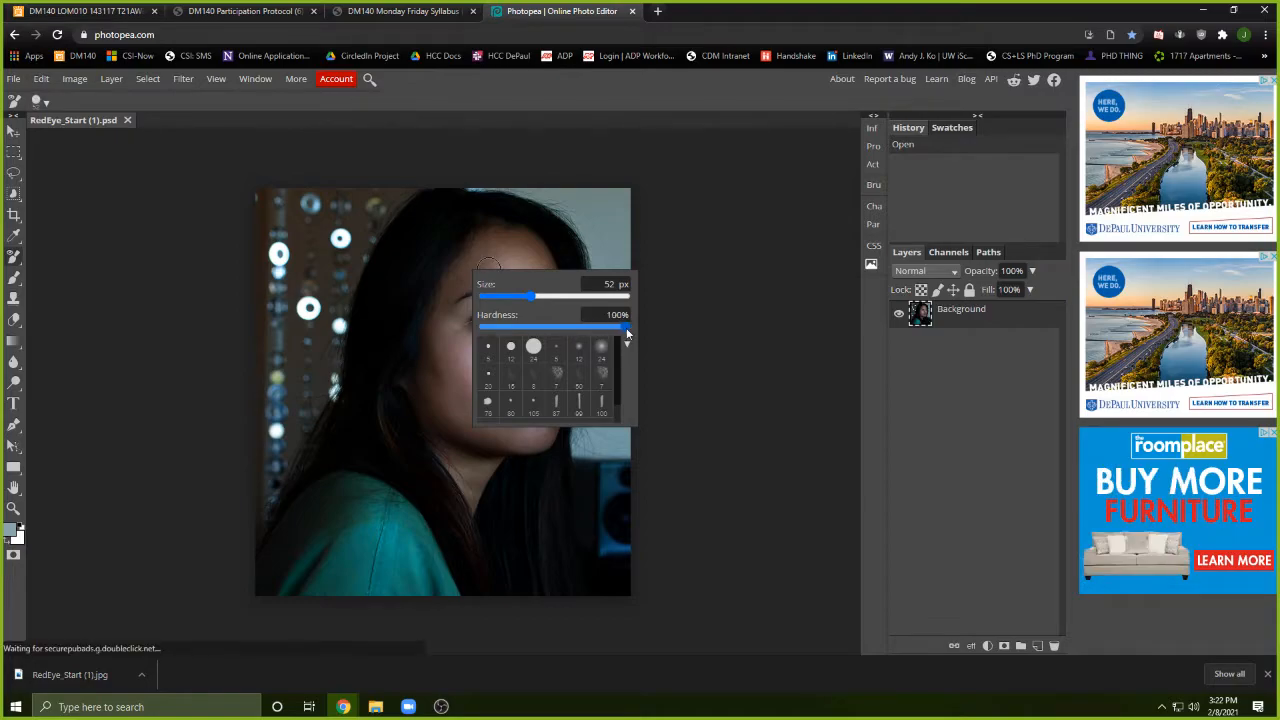
pyautogui.click(535, 295)
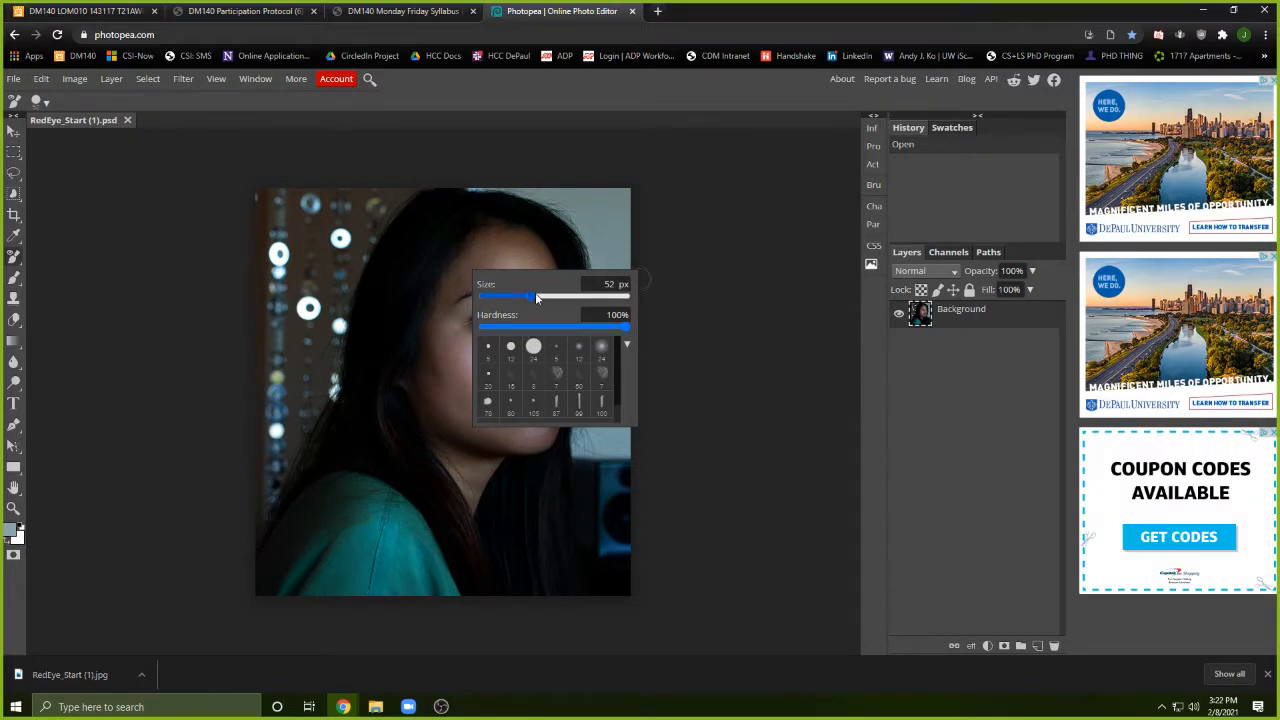
pyautogui.moveTo(533, 297); pyautogui.dragTo(529, 300)
pyautogui.rightClick(606, 247)
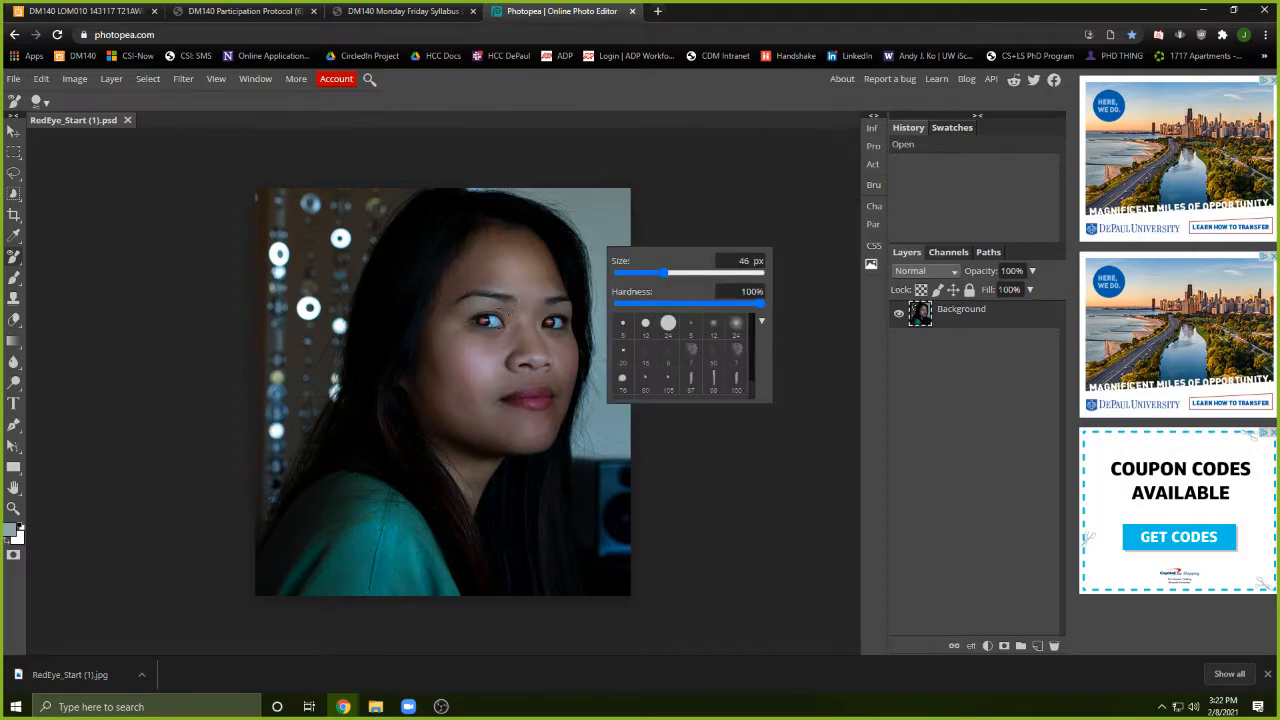
pyautogui.rightClick(490, 322)
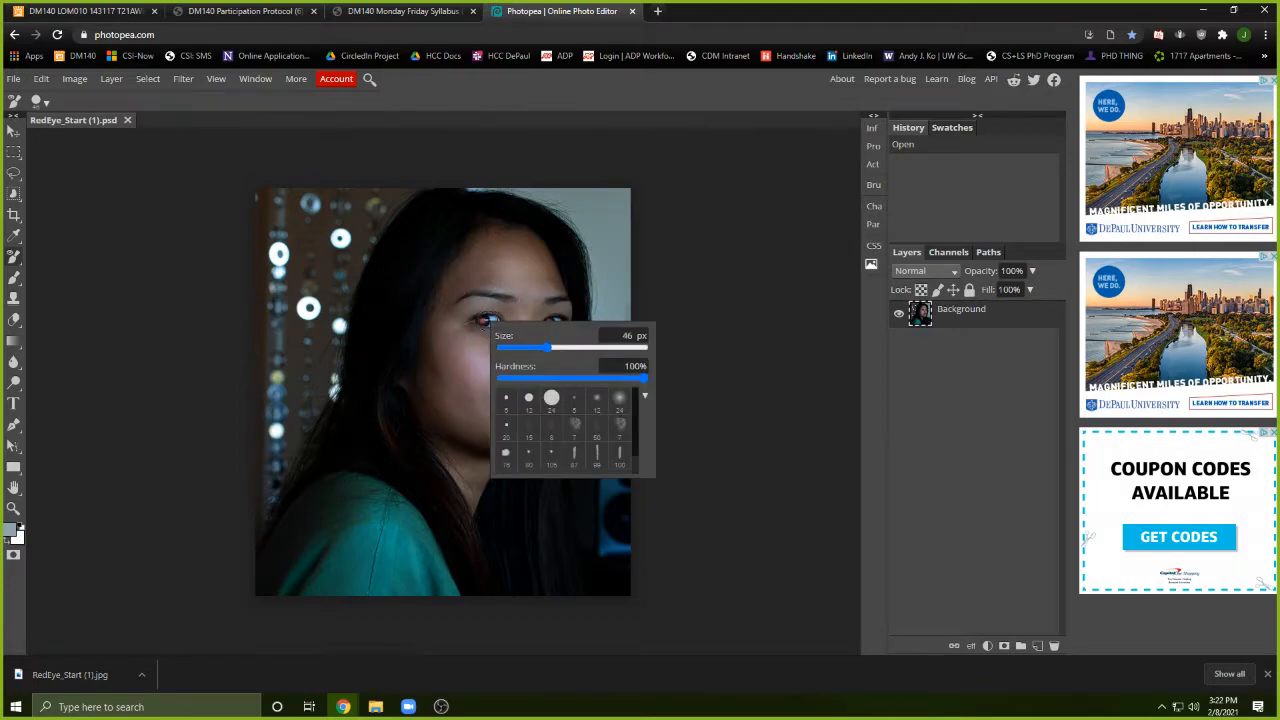
pyautogui.click(391, 334)
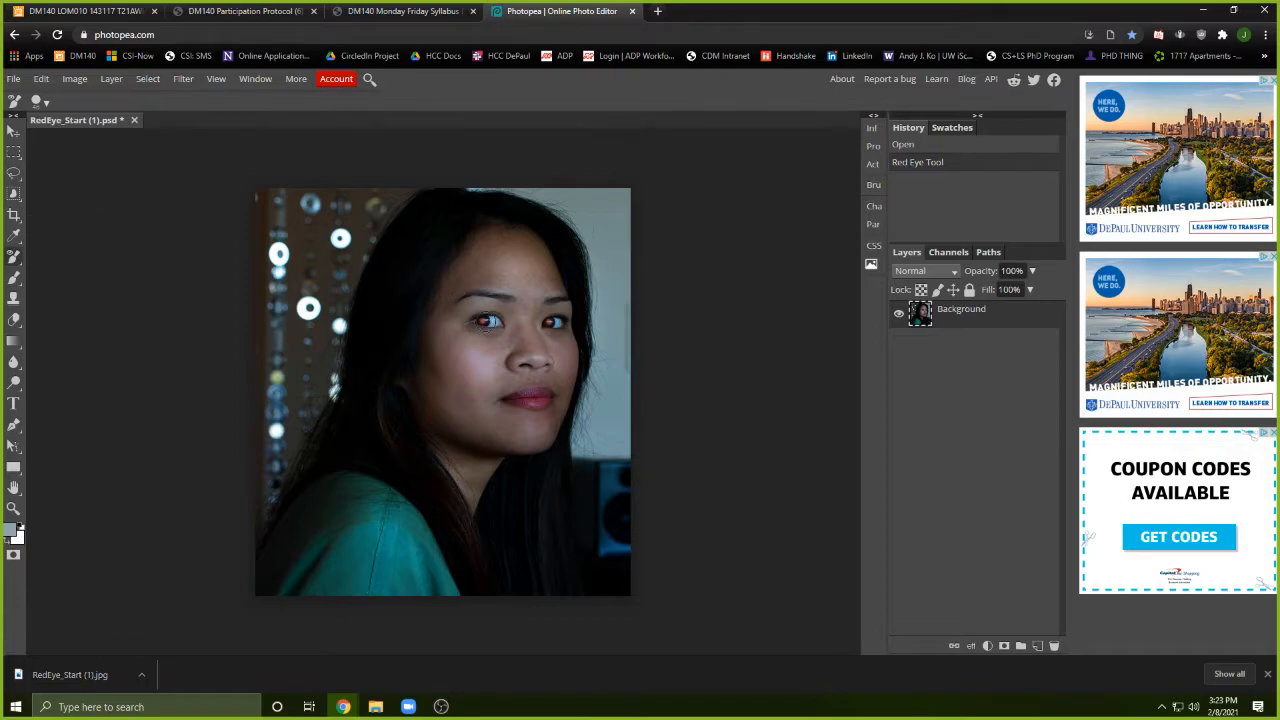
# Try to remove the red from the portrait's left-hand eye with the 46 px Red Eye brush.
pyautogui.click(489, 321)
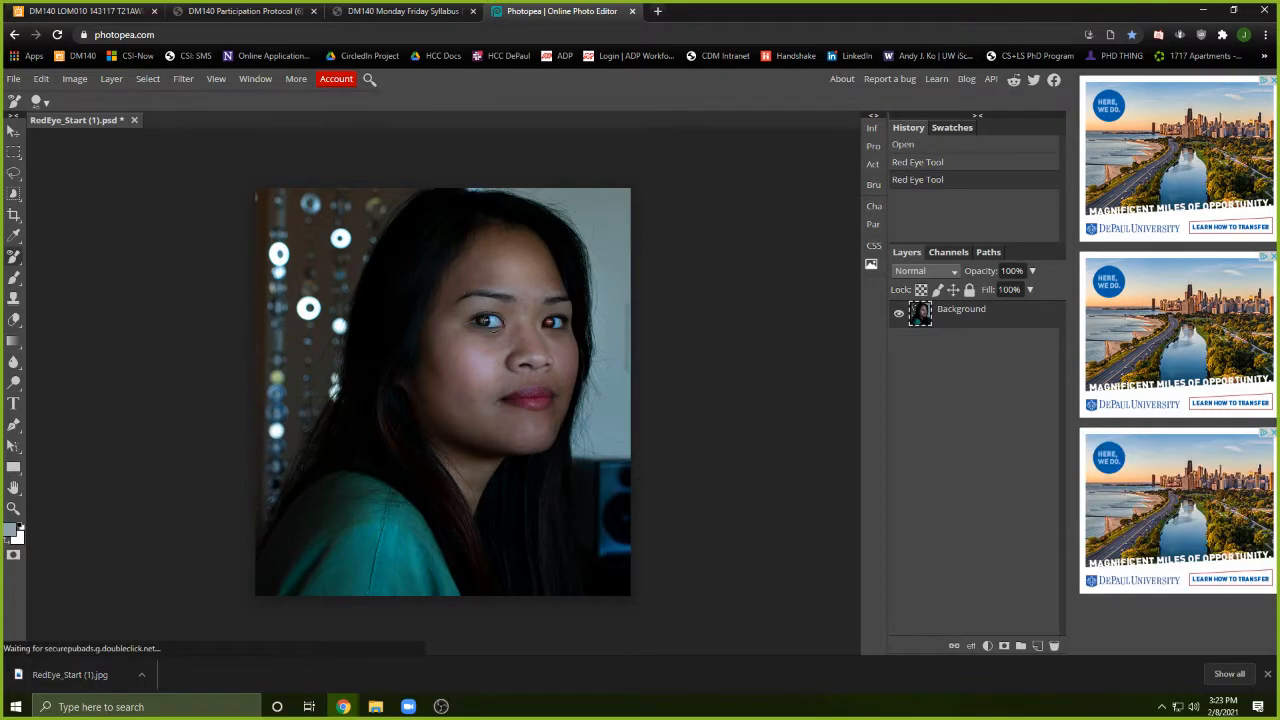
pyautogui.click(486, 320)
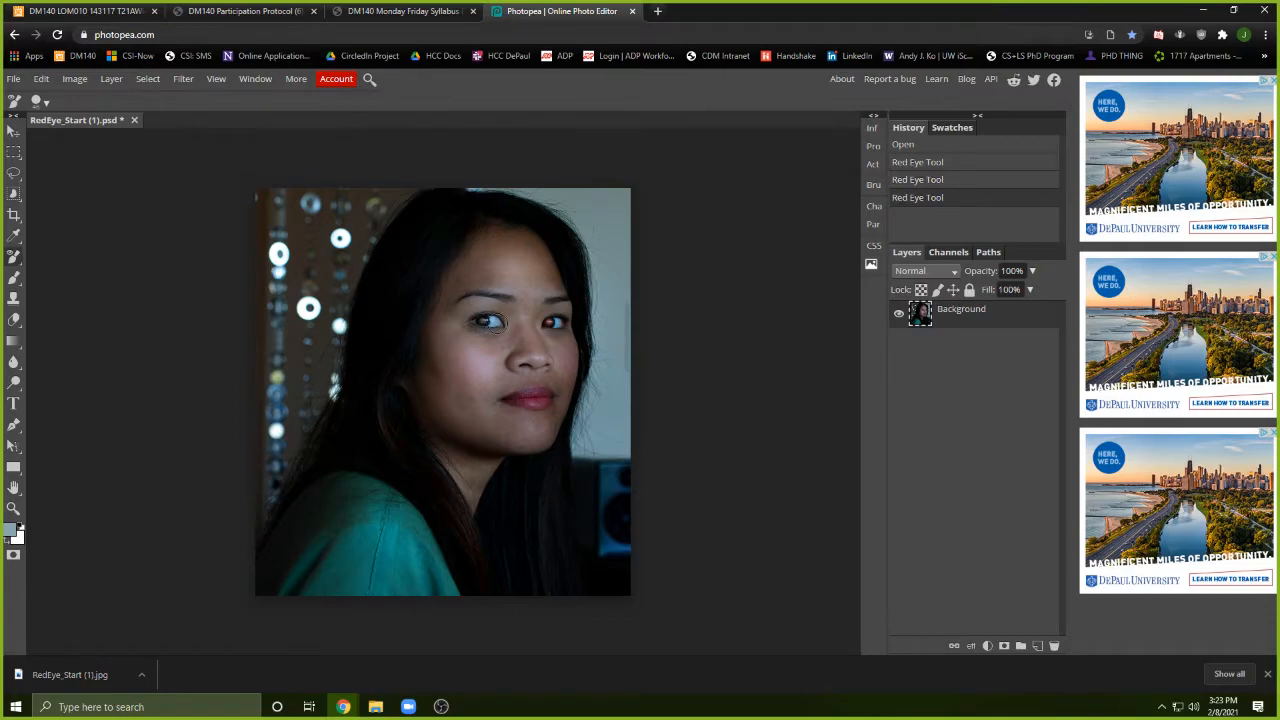
pyautogui.click(500, 325)
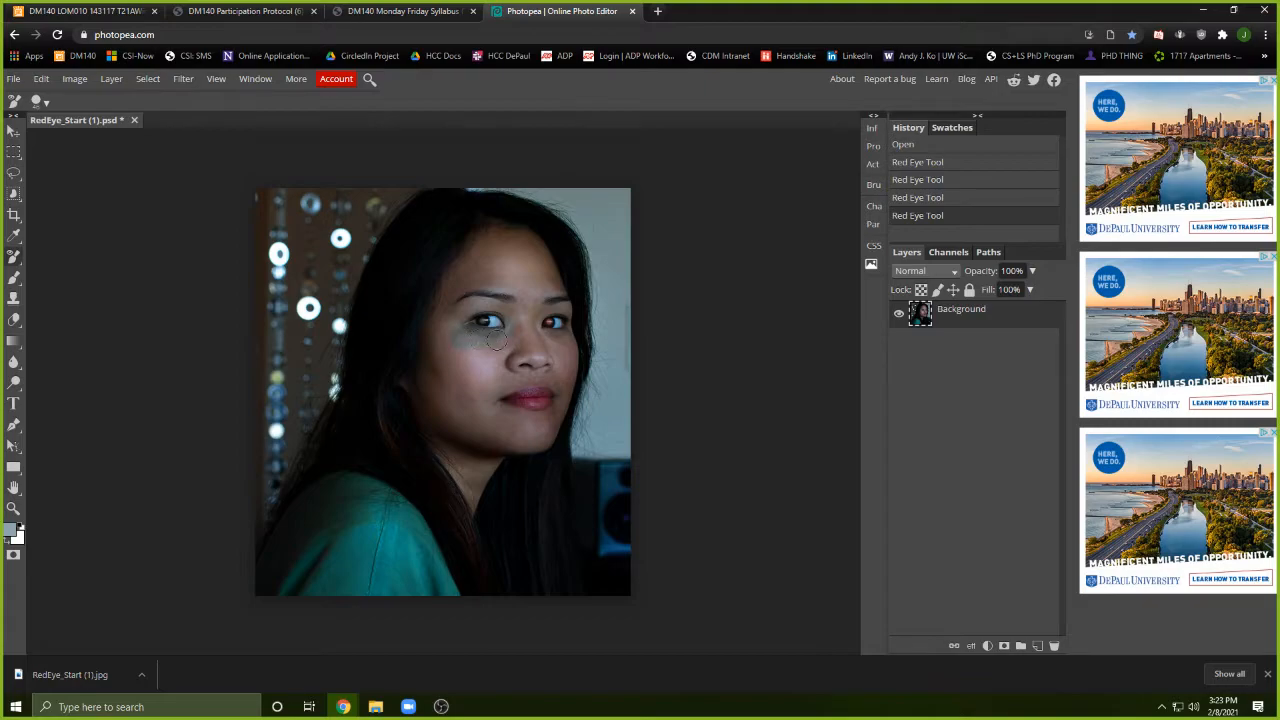
pyautogui.click(490, 324)
# Undo all Red Eye Tool strokes back to the originally opened image.
pyautogui.hotkey('ctrl', 'z')
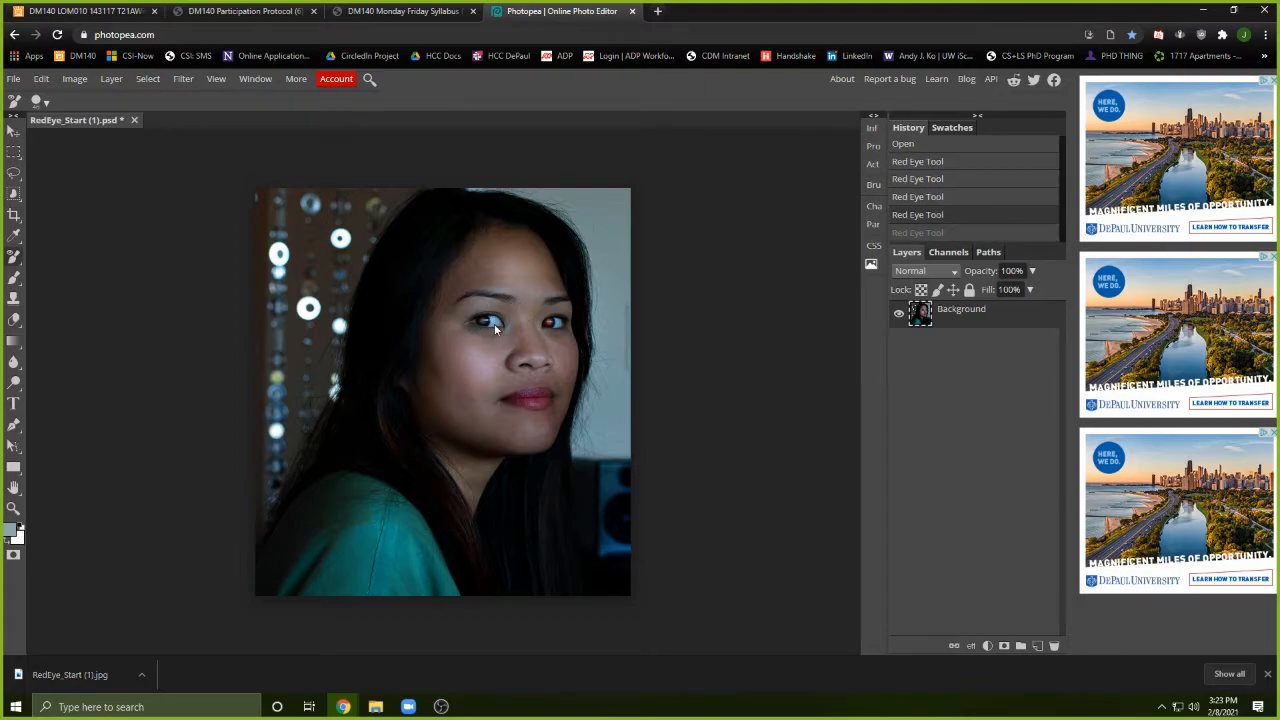
pyautogui.hotkey('ctrl', 'z')
pyautogui.hotkey('ctrl', 'z')
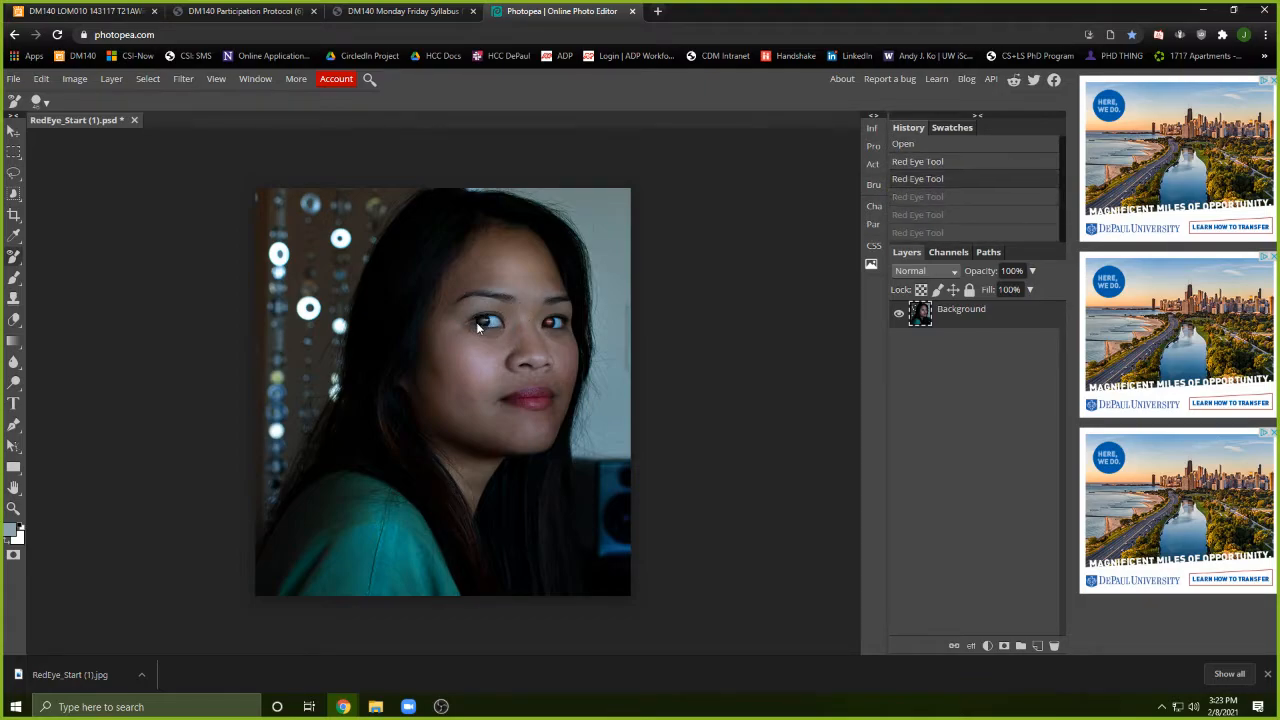
pyautogui.click(490, 321)
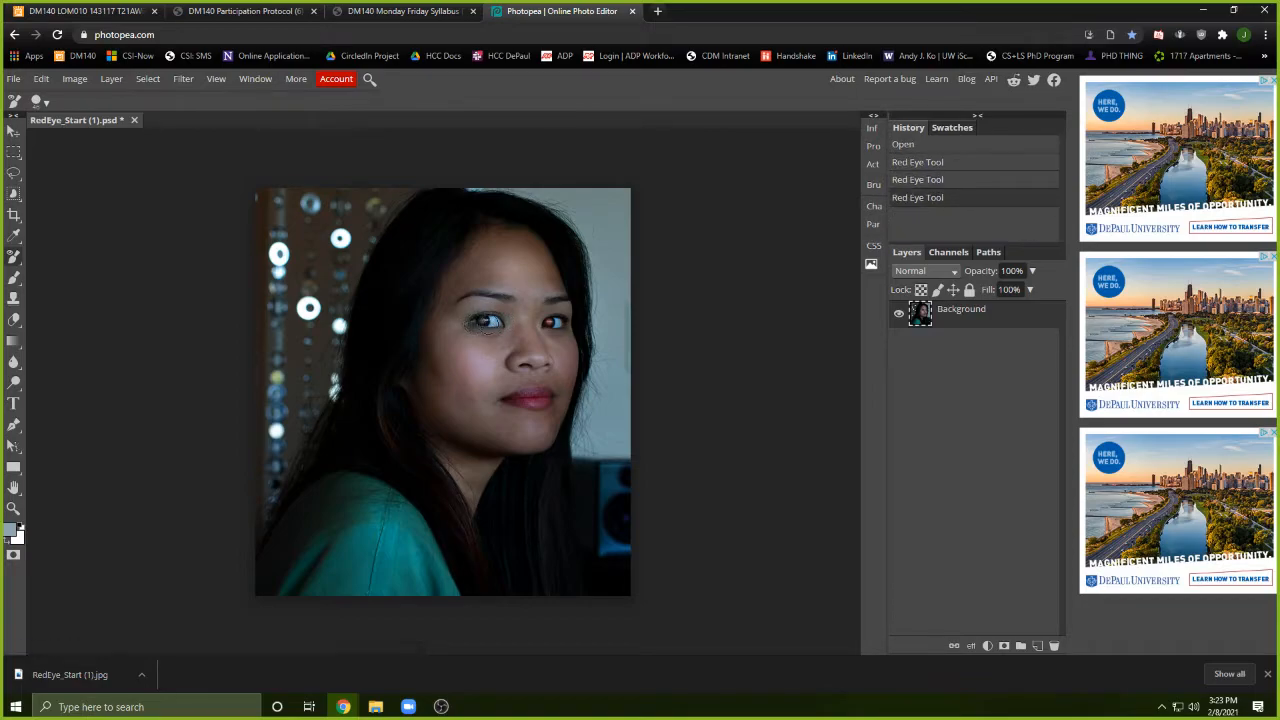
pyautogui.hotkey('ctrl', 'z')
pyautogui.hotkey('ctrl', 'z')
pyautogui.hotkey('ctrl', 'z')
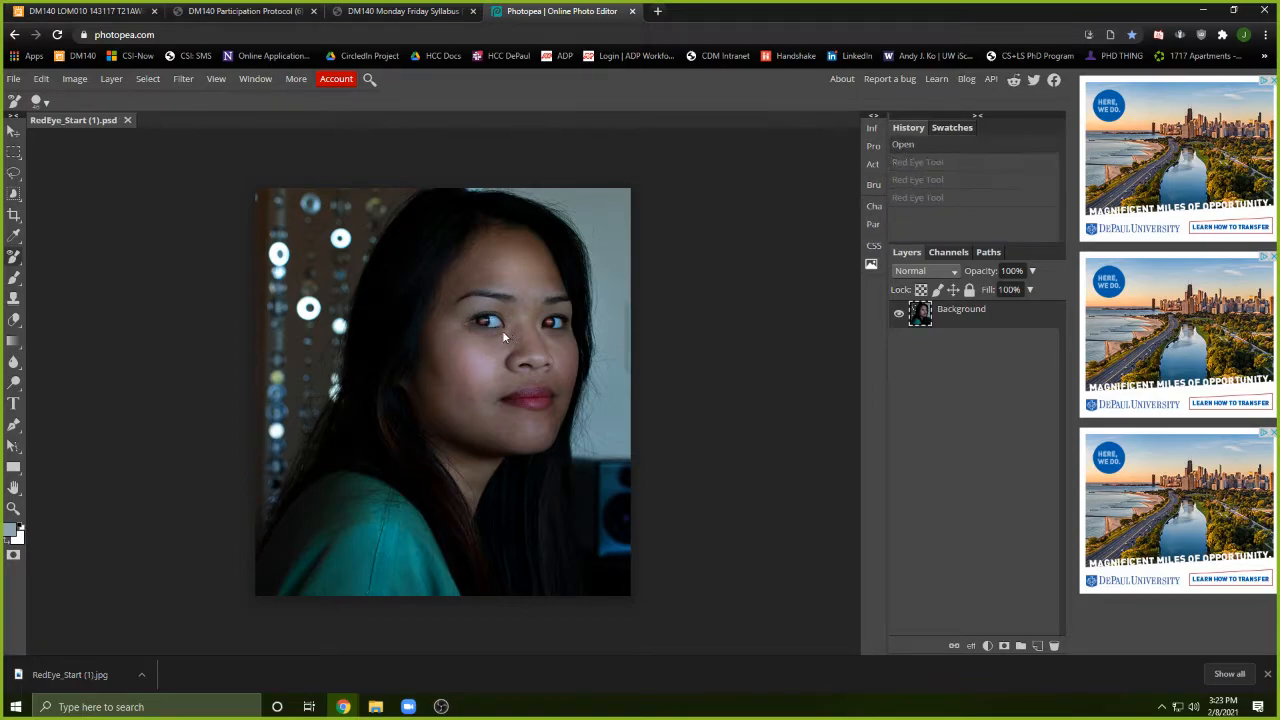
# Set the Red Eye brush size to 25 px and remove the red from both pupils in the portrait.
pyautogui.rightClick(500, 321)
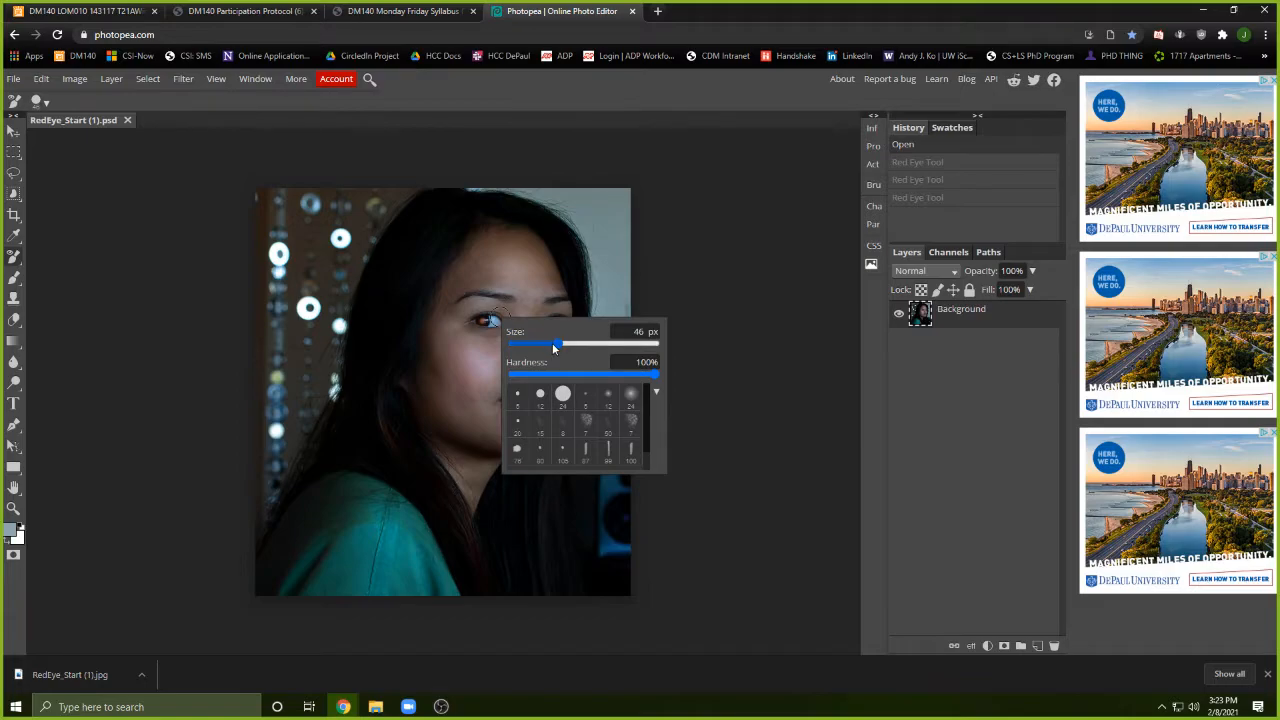
pyautogui.moveTo(552, 343); pyautogui.dragTo(547, 342)
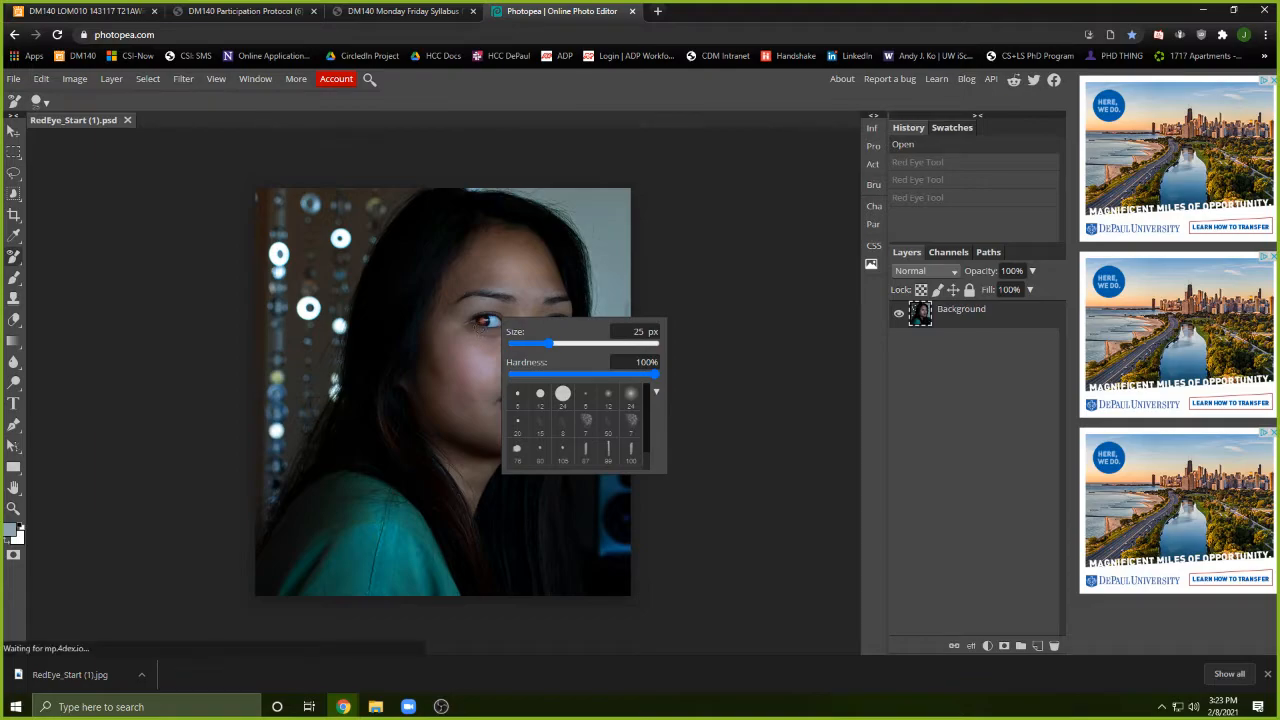
pyautogui.click(488, 320)
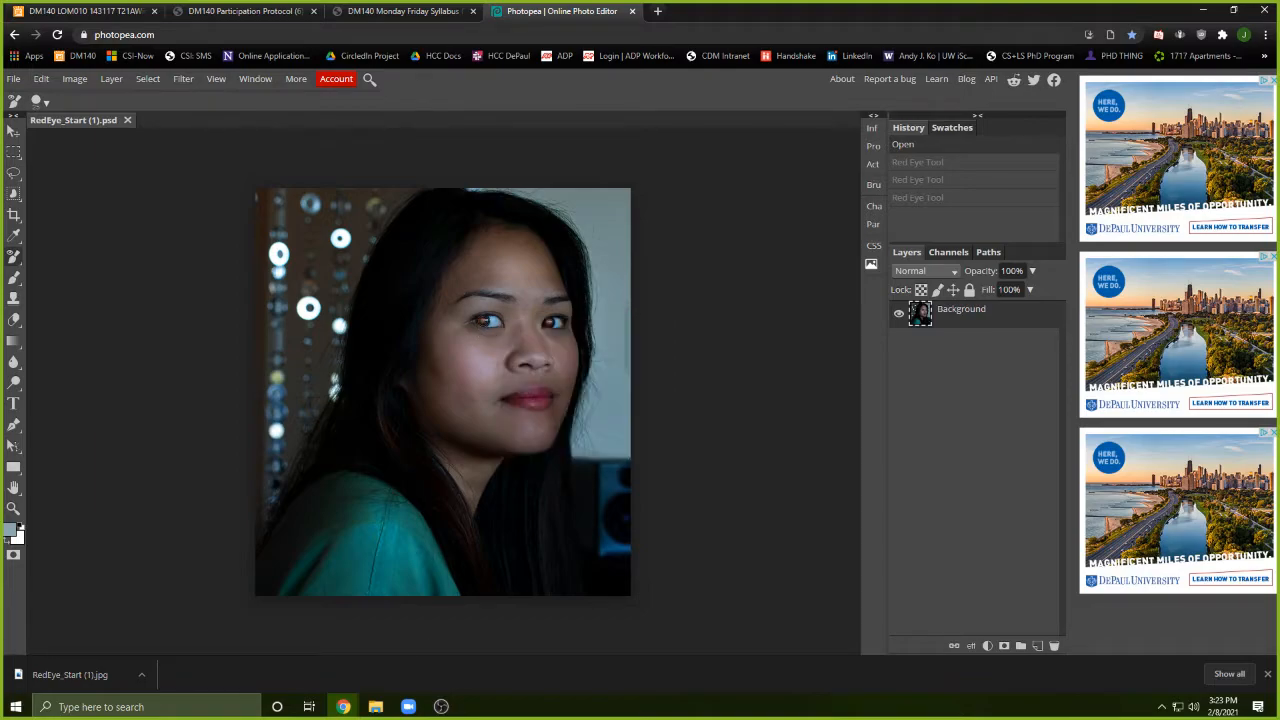
pyautogui.click(554, 322)
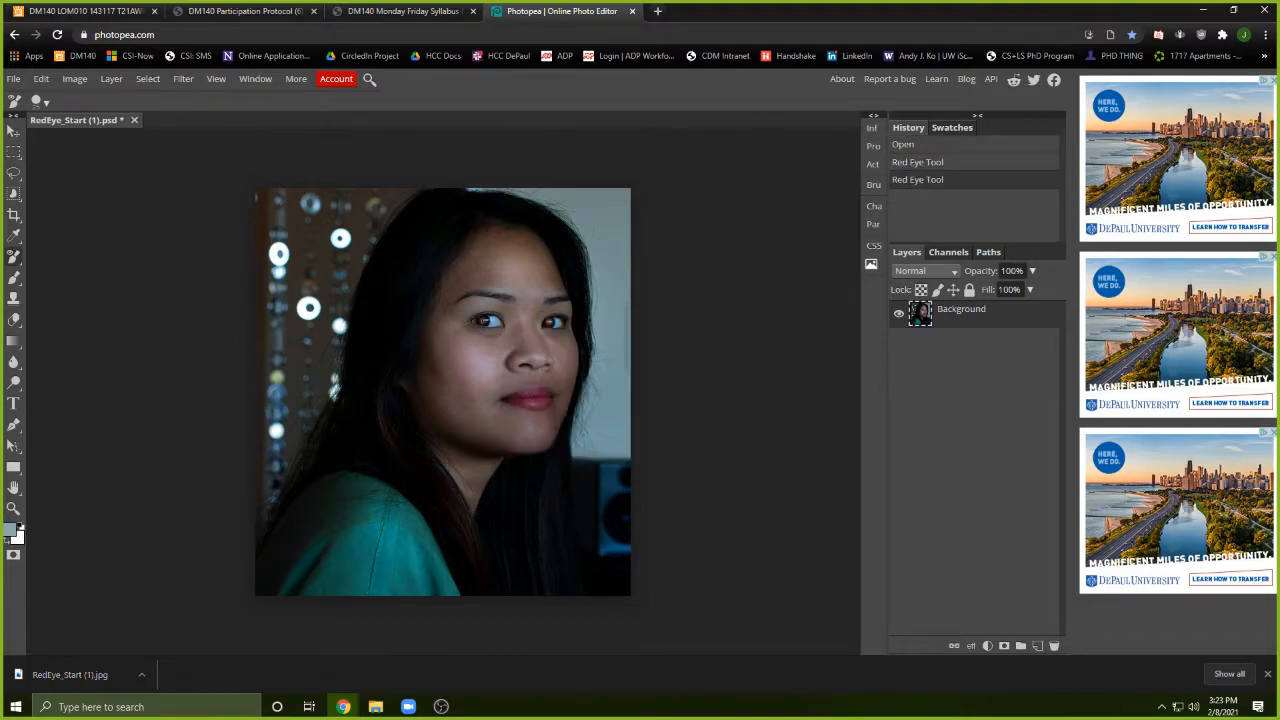
pyautogui.click(550, 323)
pyautogui.click(552, 322)
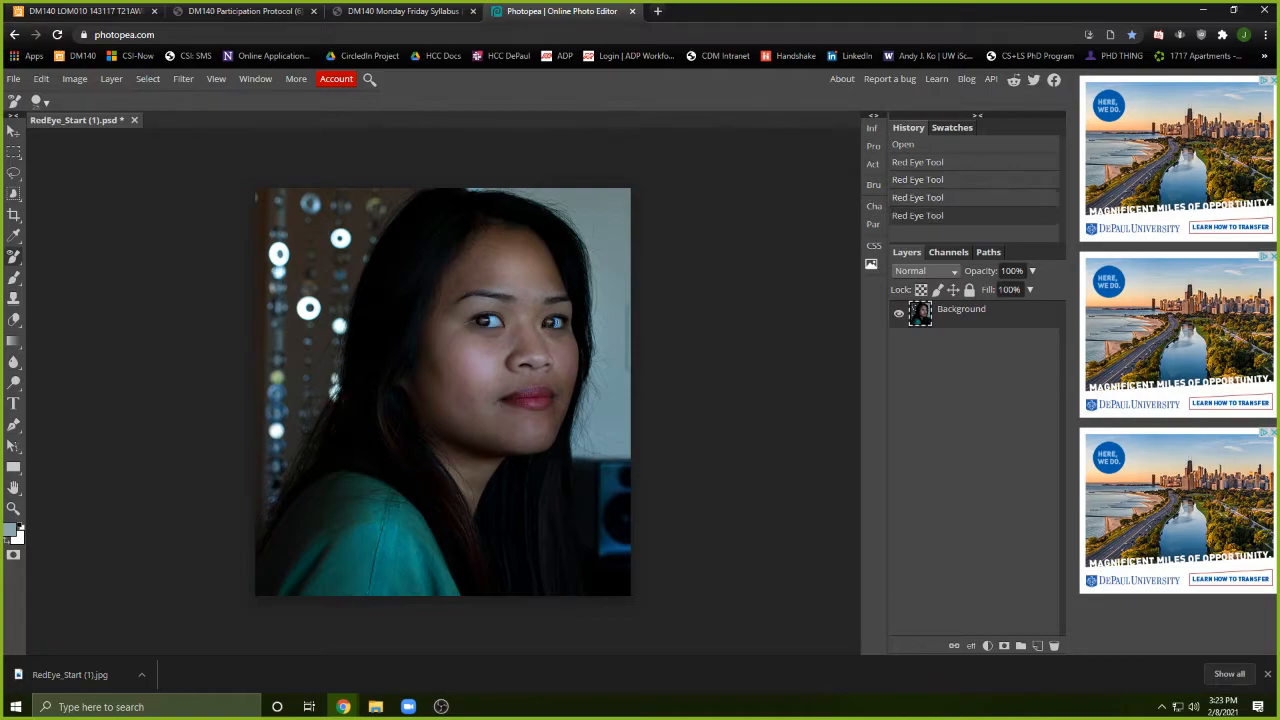
pyautogui.click(553, 322)
# Apply further Red Eye Tool touches to the pupil of the portrait's left-hand eye.
pyautogui.click(491, 322)
pyautogui.click(491, 322)
pyautogui.click(491, 322)
pyautogui.click(491, 322)
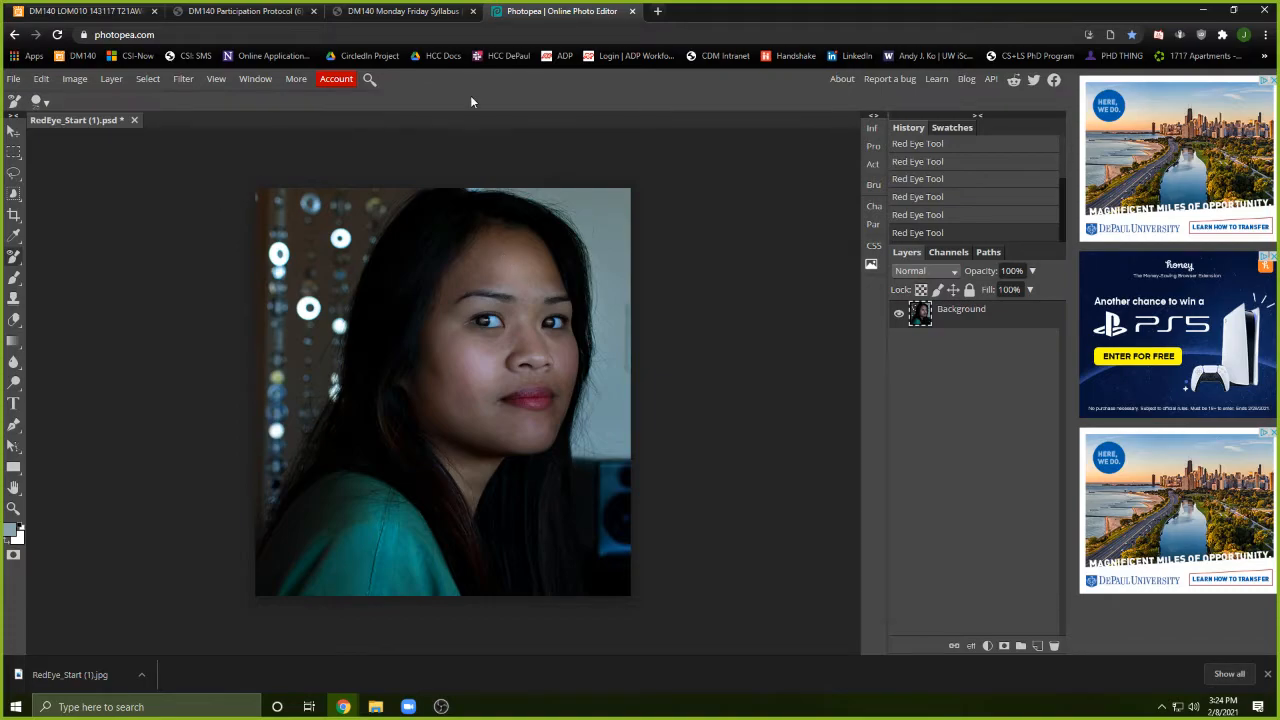
# Check the Session 8 Participation instructions in the DM140 Participation Protocol PDF and return to the portrait in Photopea.
pyautogui.moveTo(523, 18); pyautogui.dragTo(220, 15)
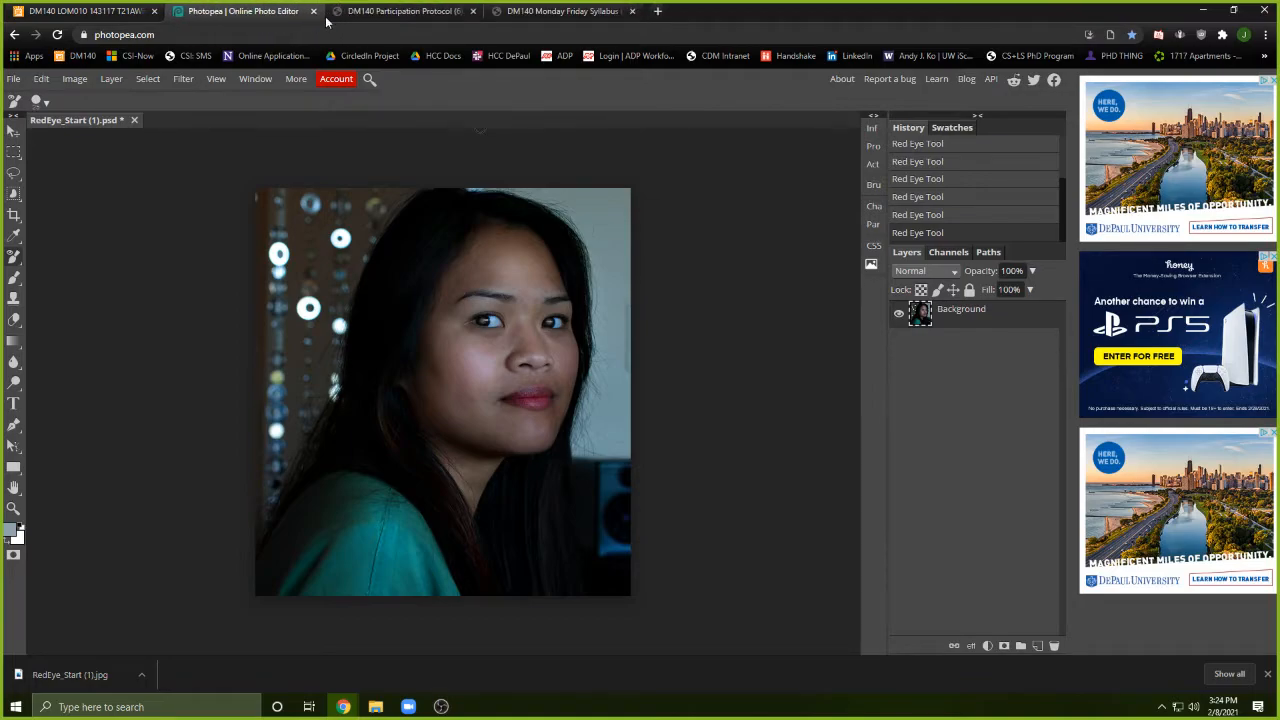
pyautogui.click(400, 12)
pyautogui.scroll(-1, 624, 335)
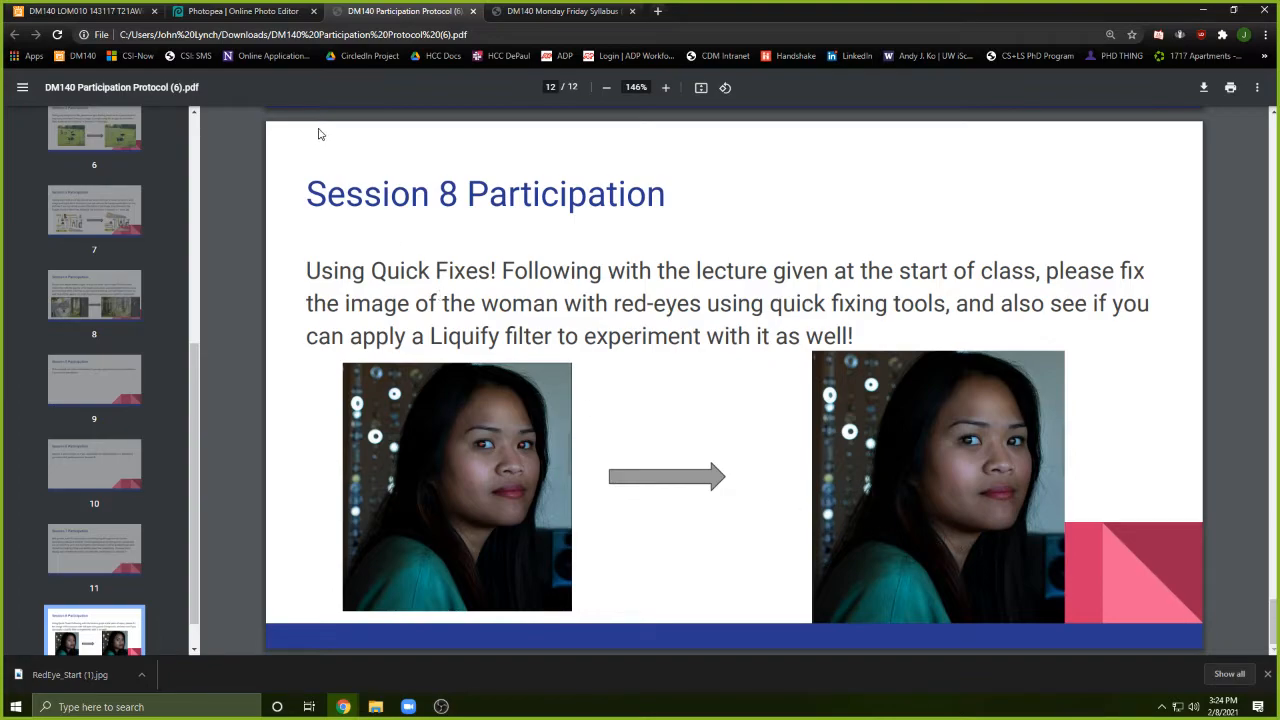
pyautogui.click(256, 16)
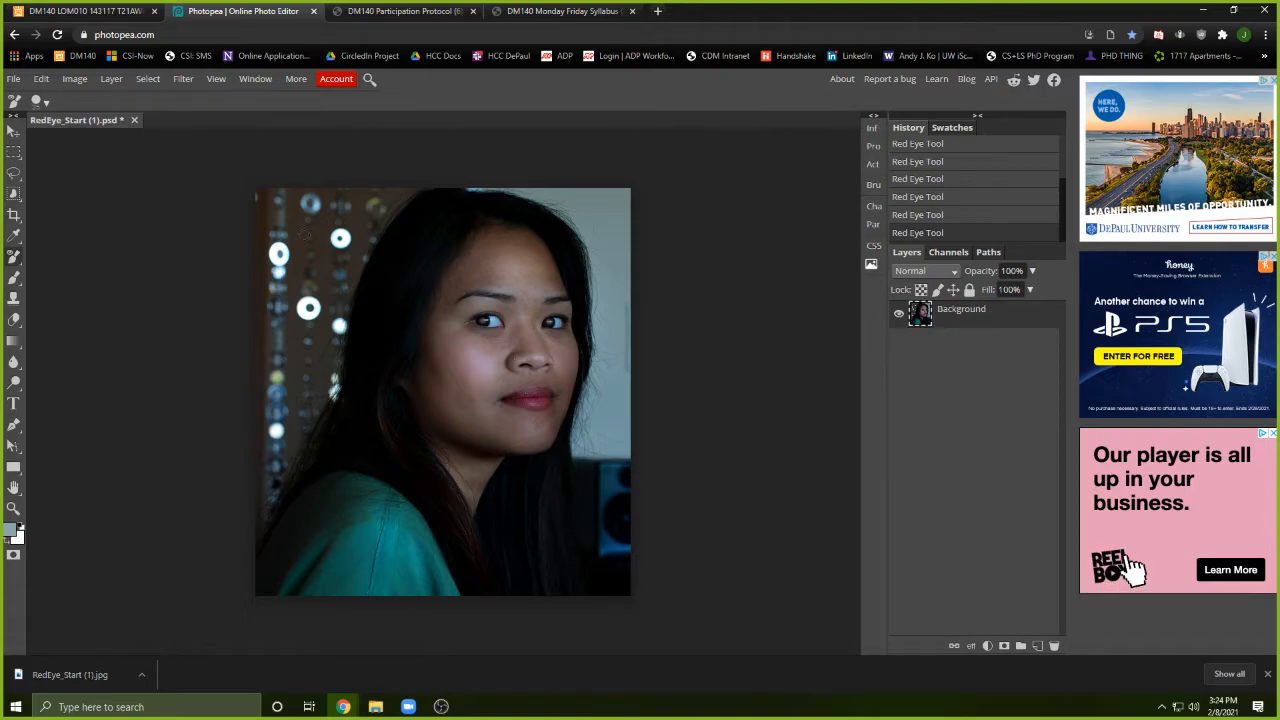
# Open the Liquify filter for the portrait and dismiss the browser's download bar.
pyautogui.click(190, 82)
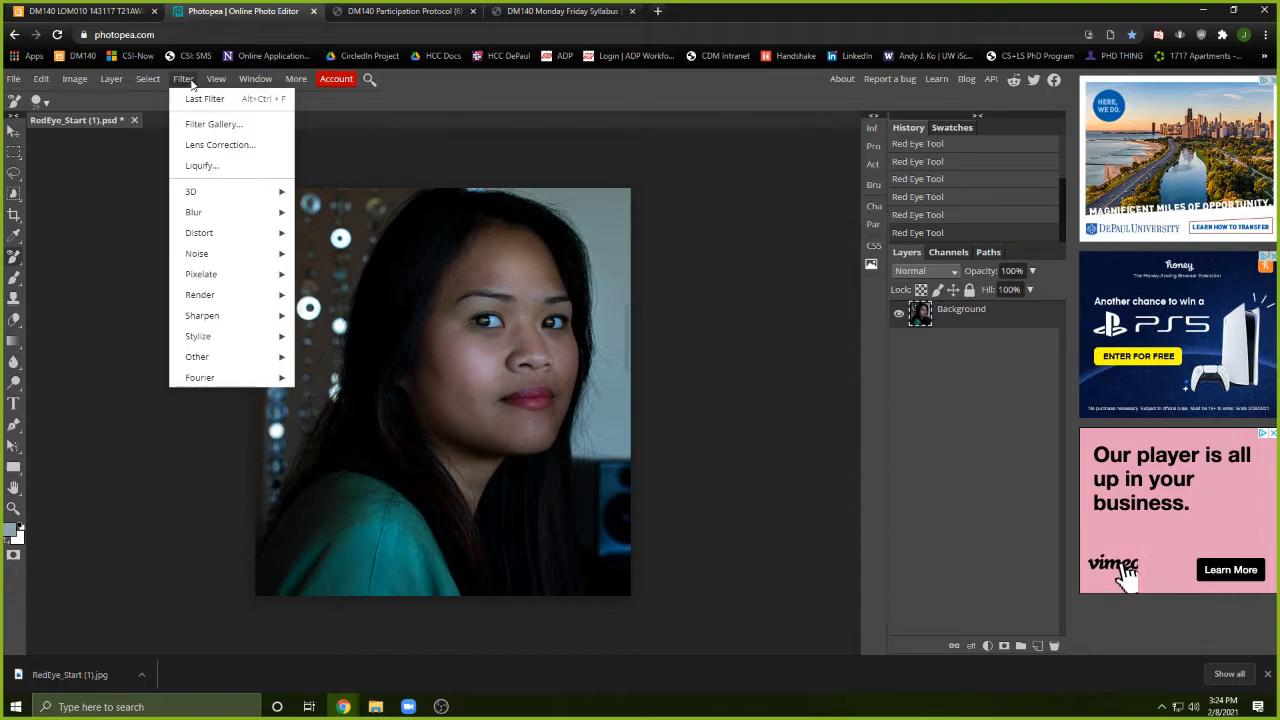
pyautogui.click(240, 172)
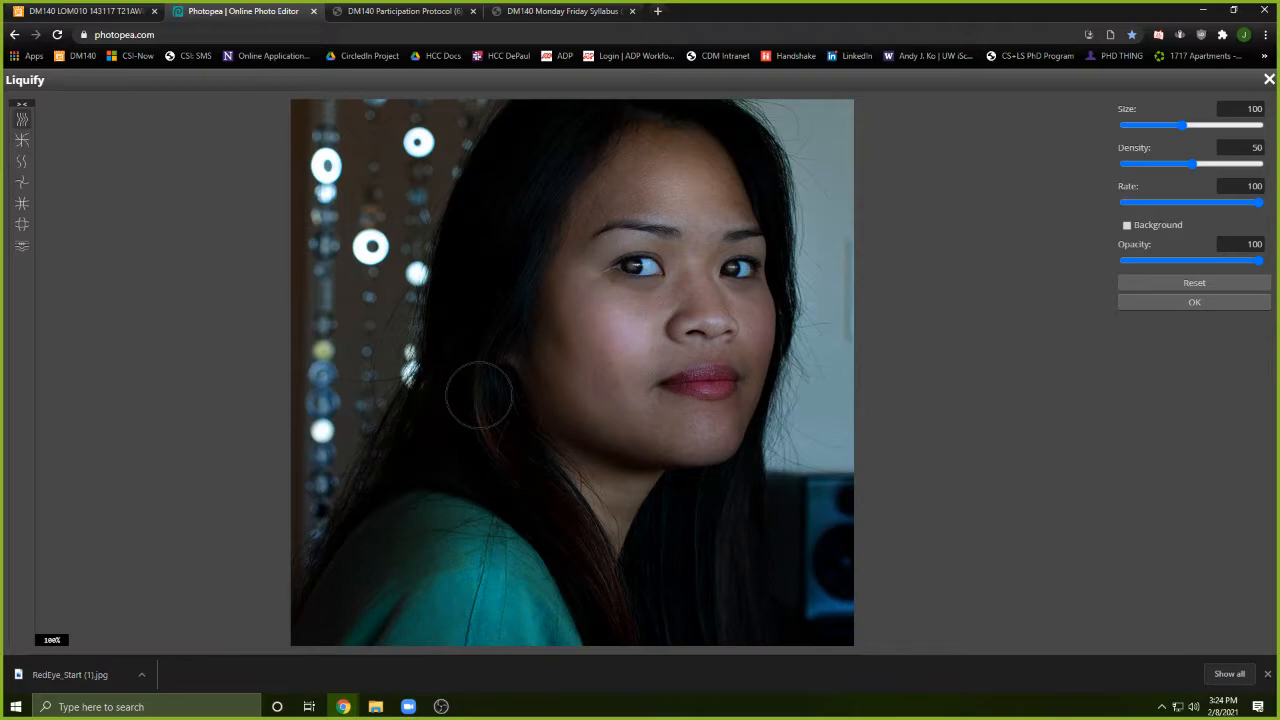
pyautogui.click(1267, 674)
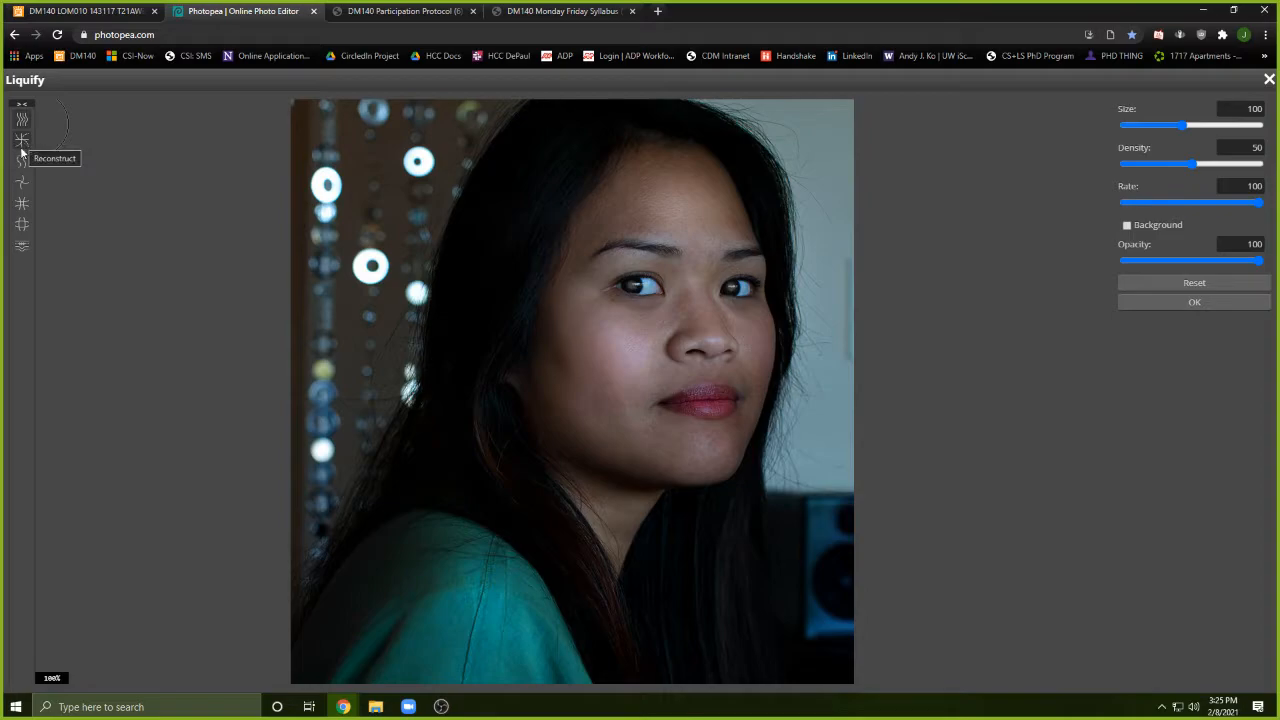
# Set the Liquify density to 55, try the Pinch tool on the lips at brush sizes 75 and 98, and reset each attempt.
pyautogui.click(22, 205)
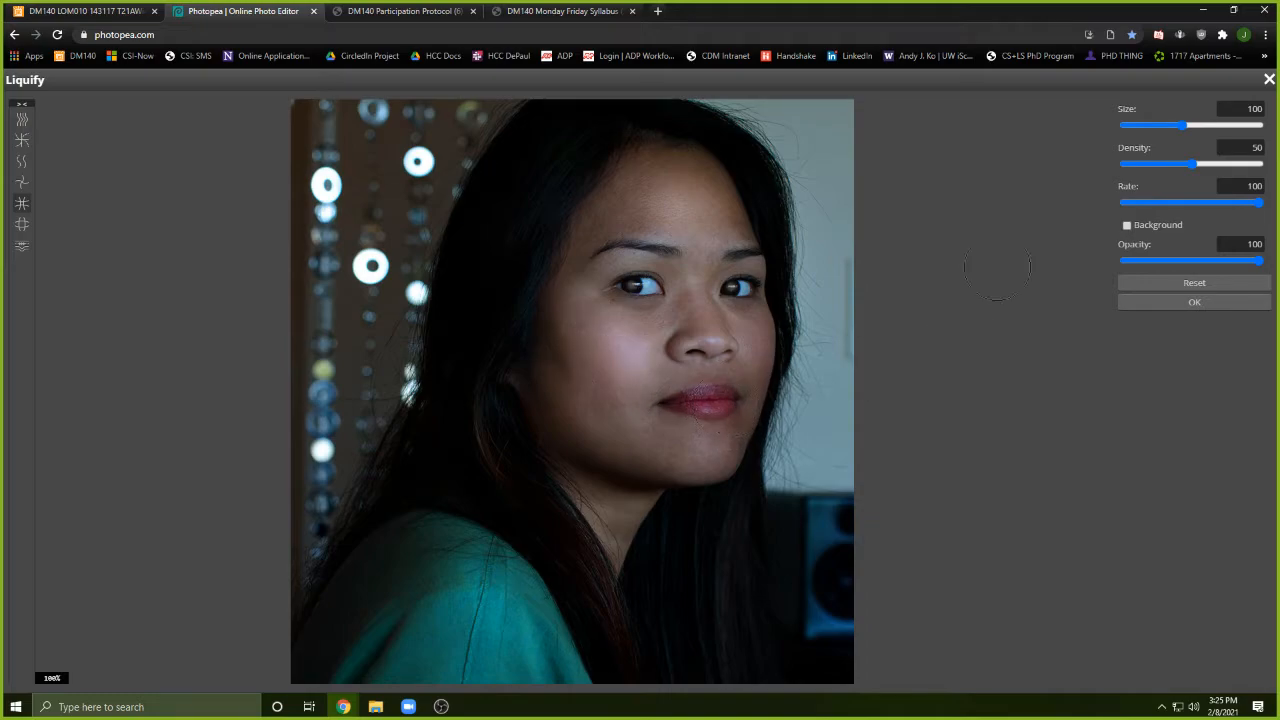
pyautogui.moveTo(1183, 125)
pyautogui.mouseDown()
pyautogui.moveTo(1237, 128)
pyautogui.moveTo(1191, 125)
pyautogui.mouseUp()
pyautogui.moveTo(1200, 167); pyautogui.dragTo(1177, 131)
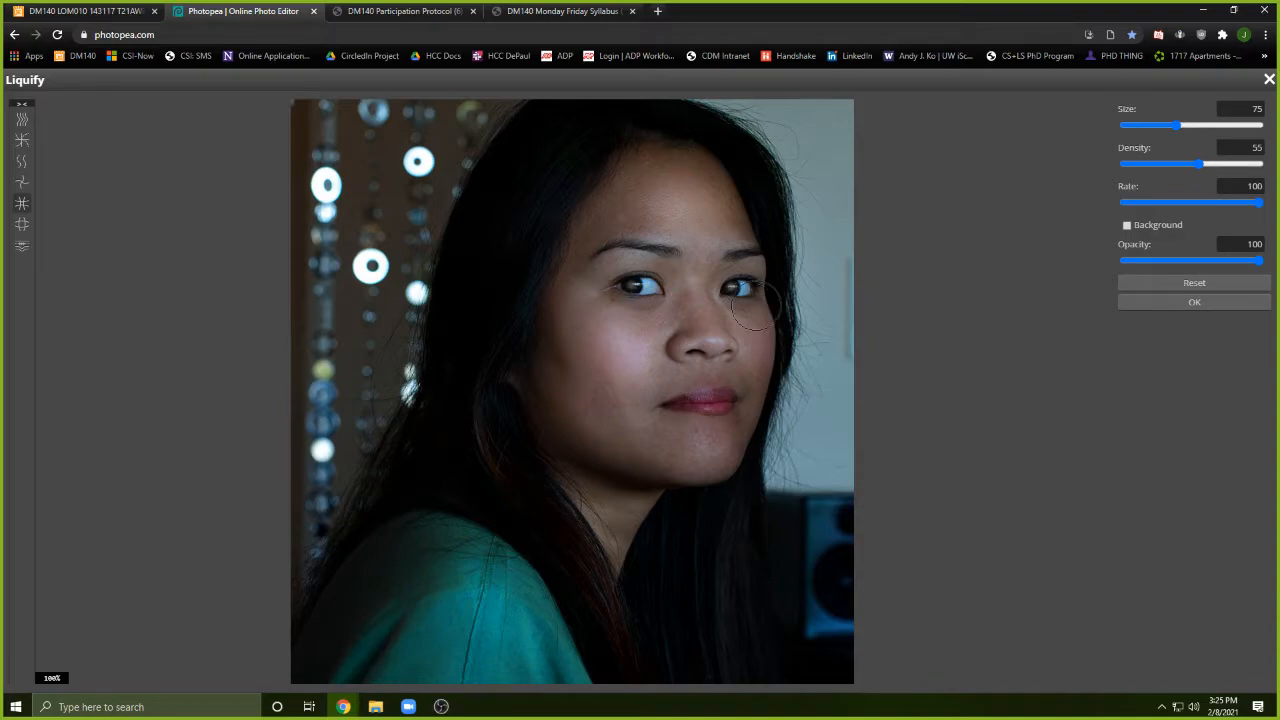
pyautogui.click(1188, 282)
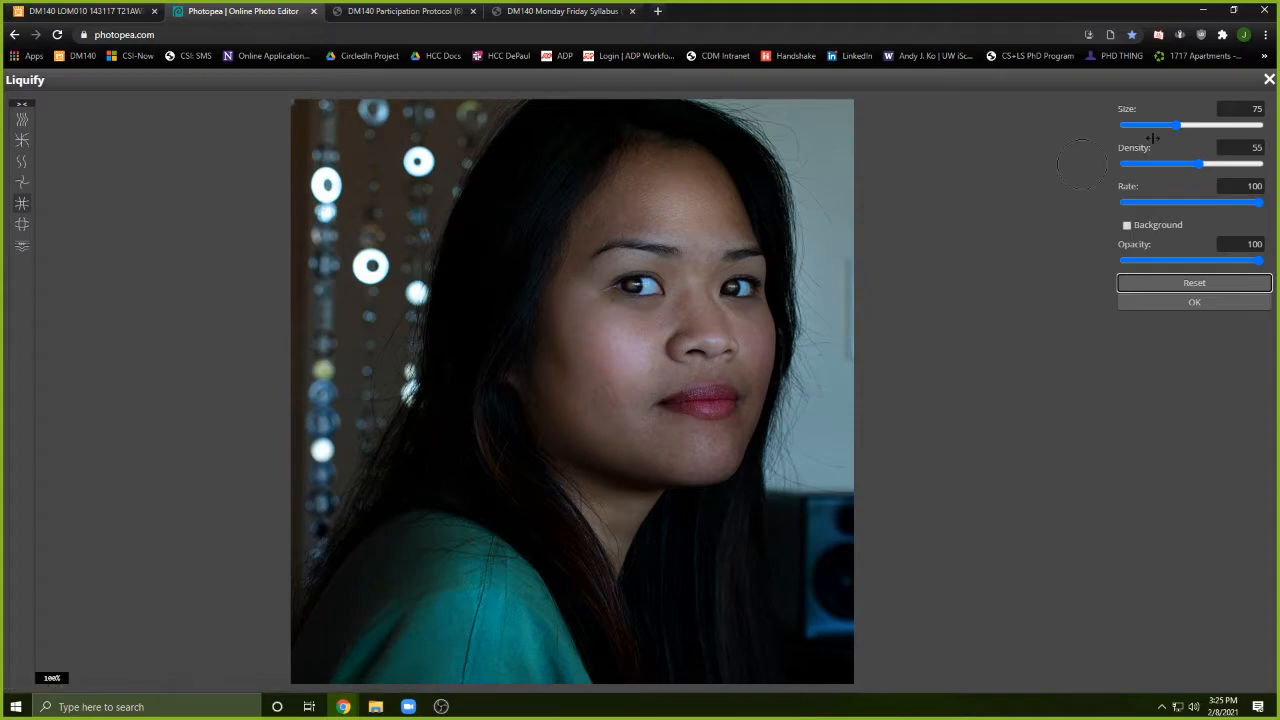
pyautogui.moveTo(1178, 126); pyautogui.dragTo(1183, 126)
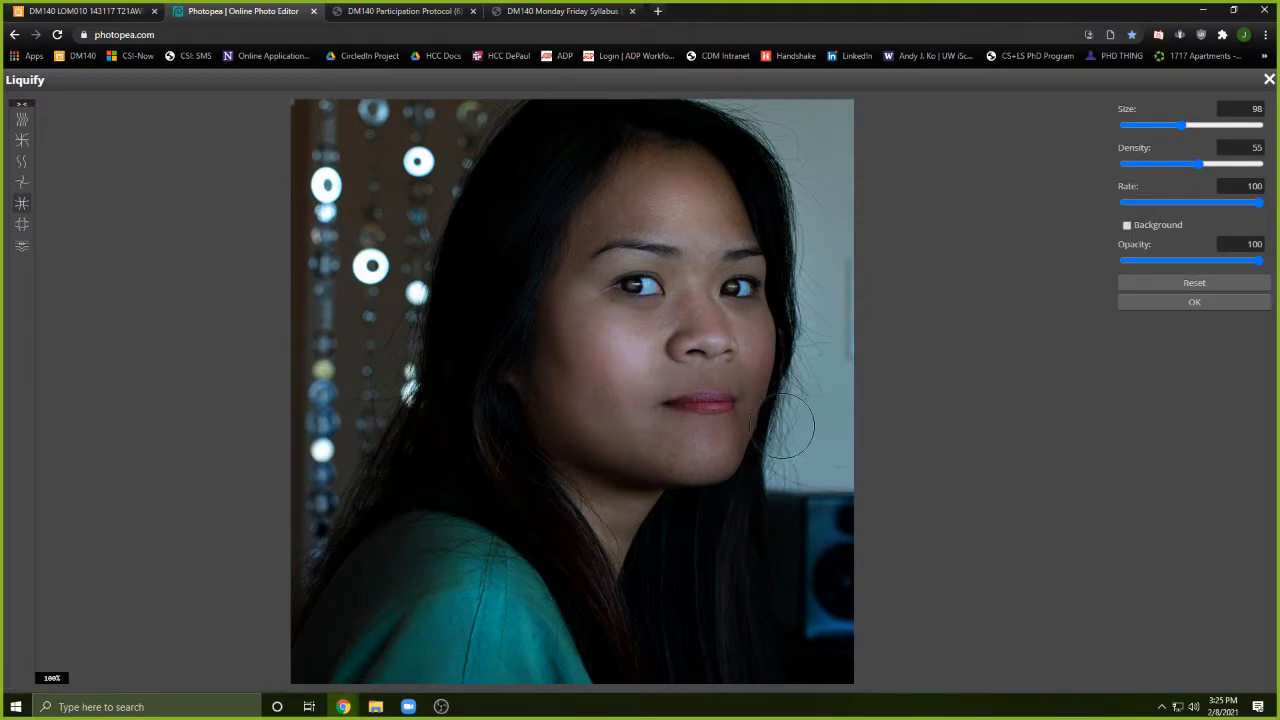
pyautogui.click(1163, 288)
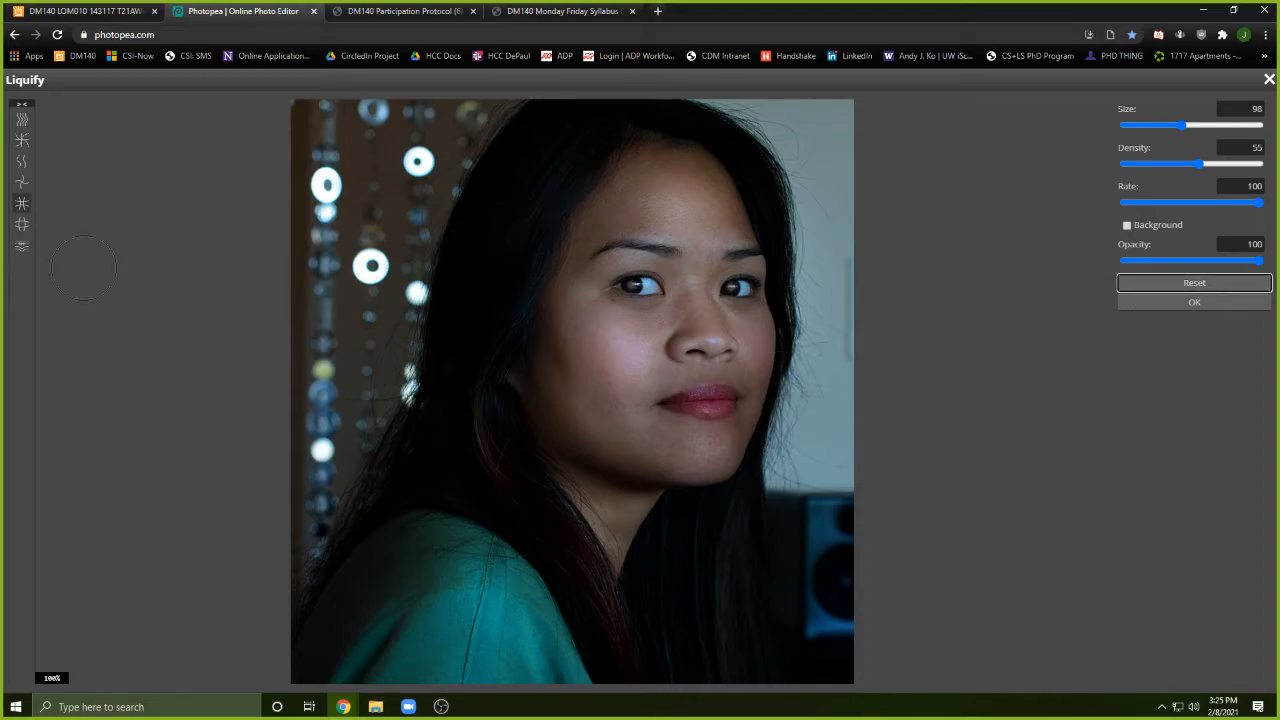
# Try the Twirl tool on the mouth, set the brush size to 45 for another attempt, and reset the distortions.
pyautogui.click(21, 187)
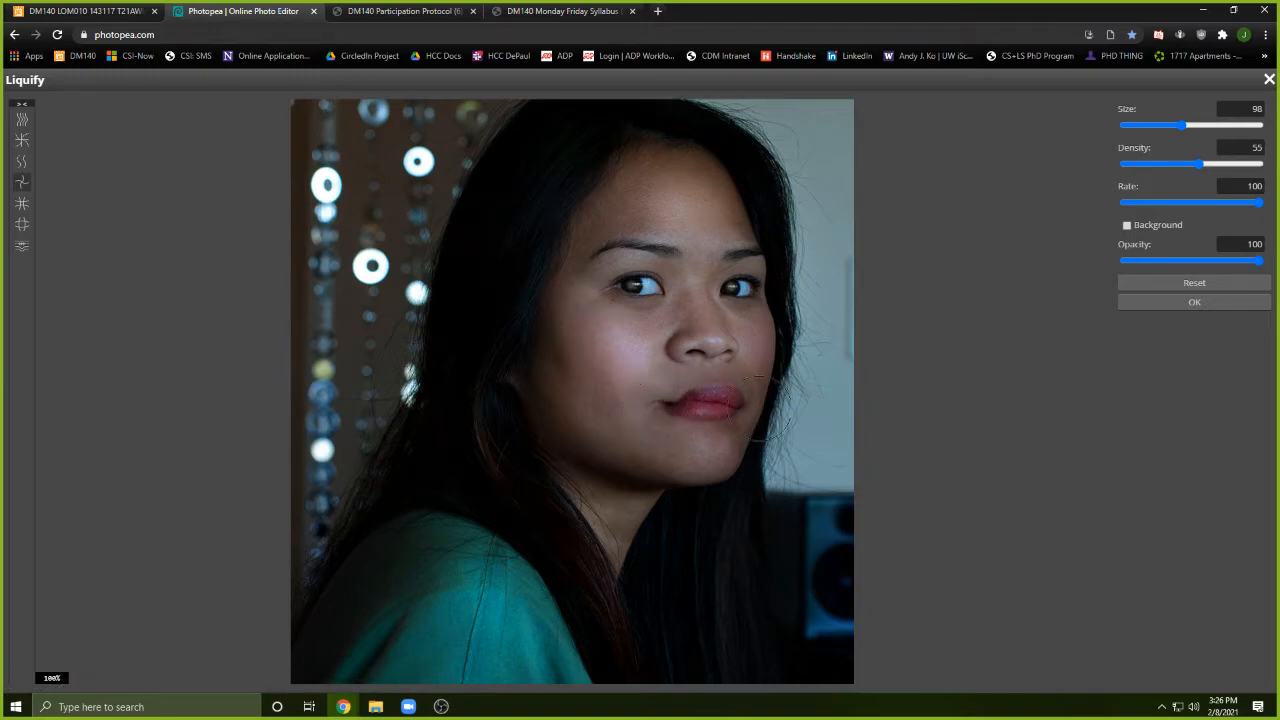
pyautogui.click(1188, 284)
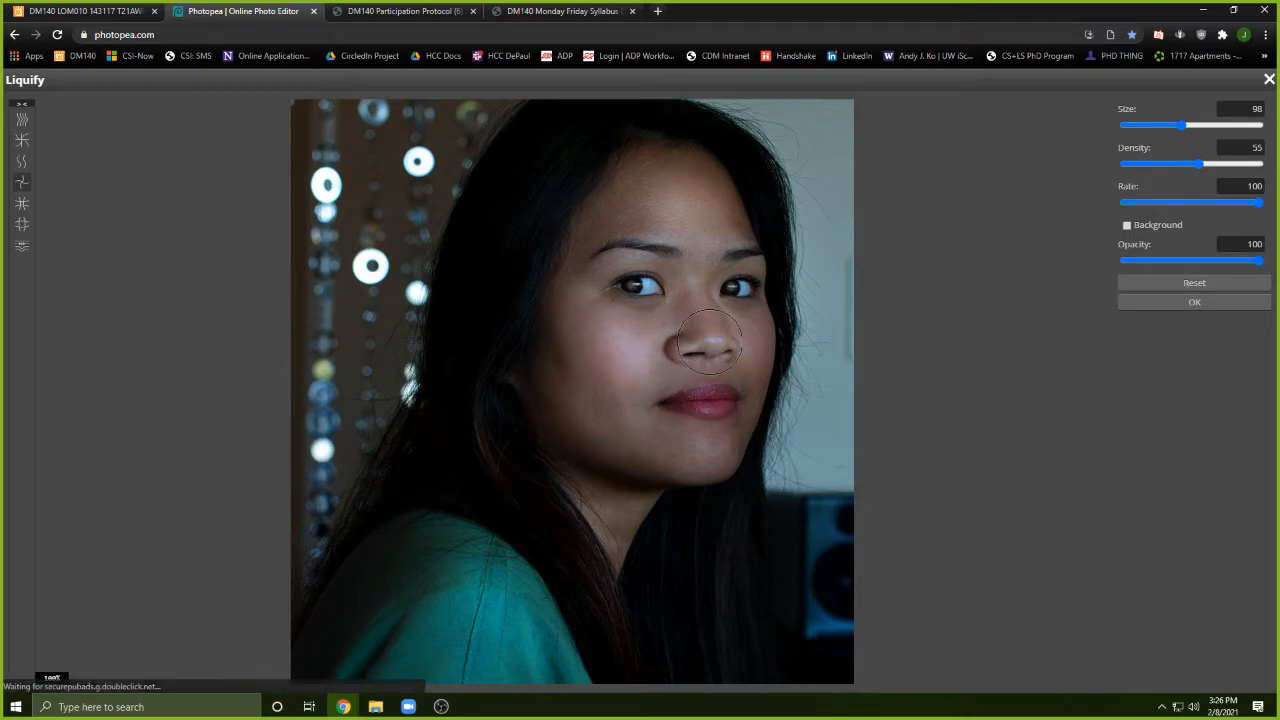
pyautogui.click(1170, 287)
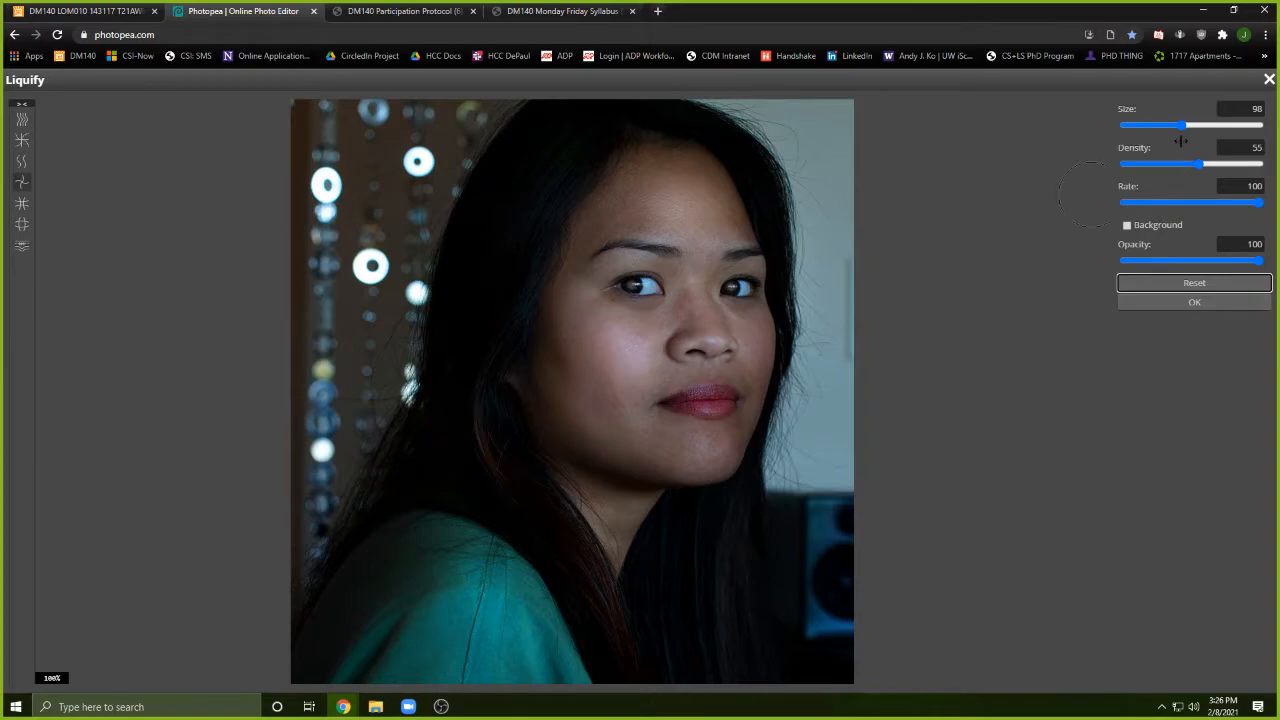
pyautogui.moveTo(1183, 127); pyautogui.dragTo(1169, 126)
pyautogui.click(666, 408)
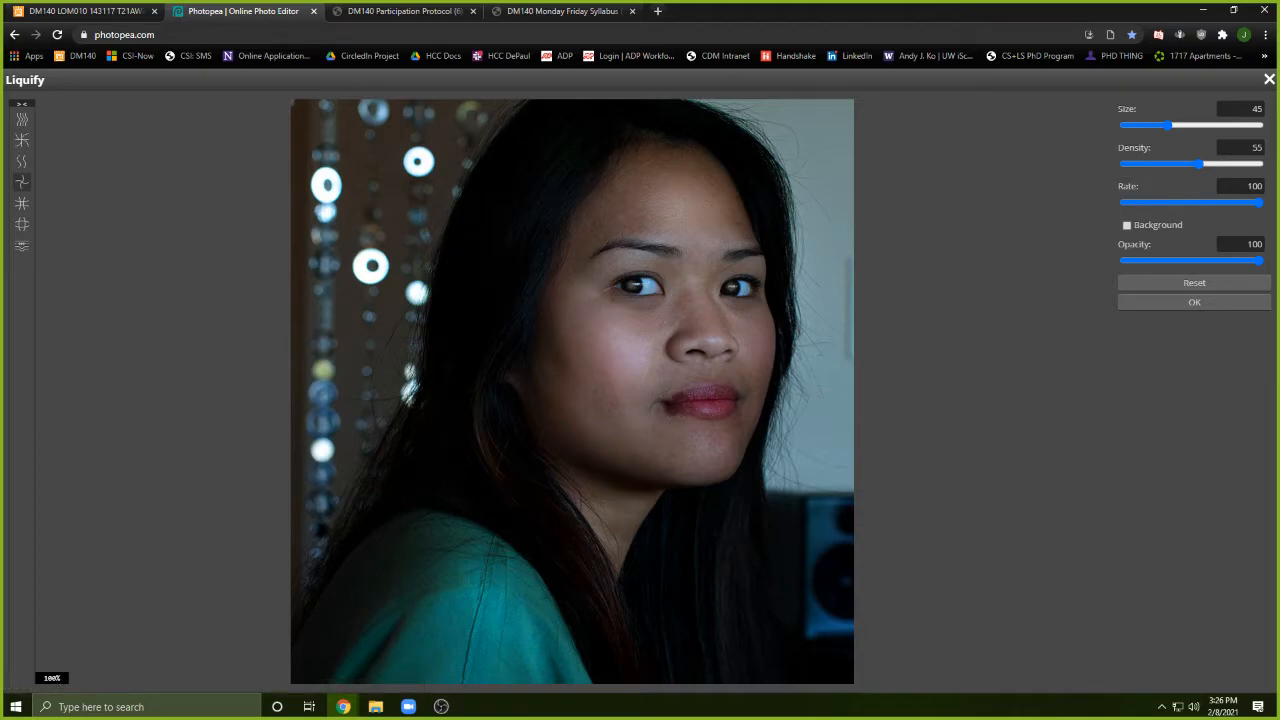
pyautogui.click(1222, 282)
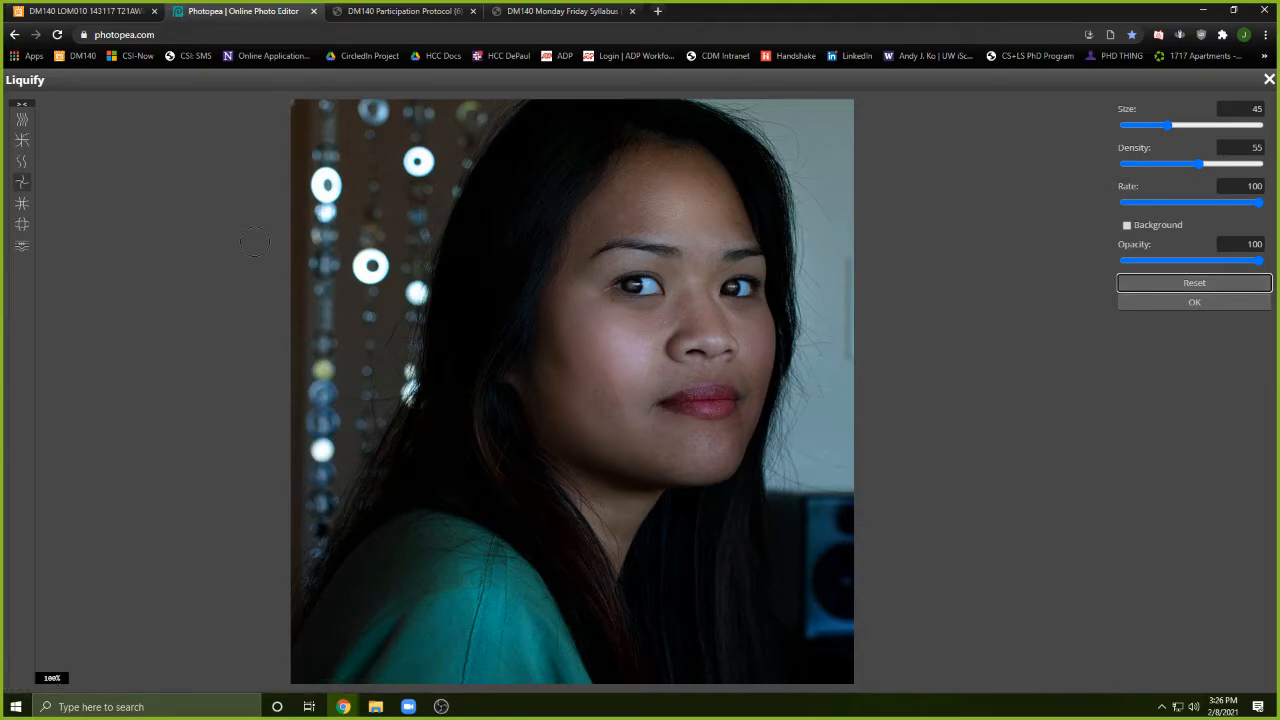
# Try the Pinch tool on the nose and the Forward Warp tool on the lips, resetting the portrait after each.
pyautogui.click(23, 205)
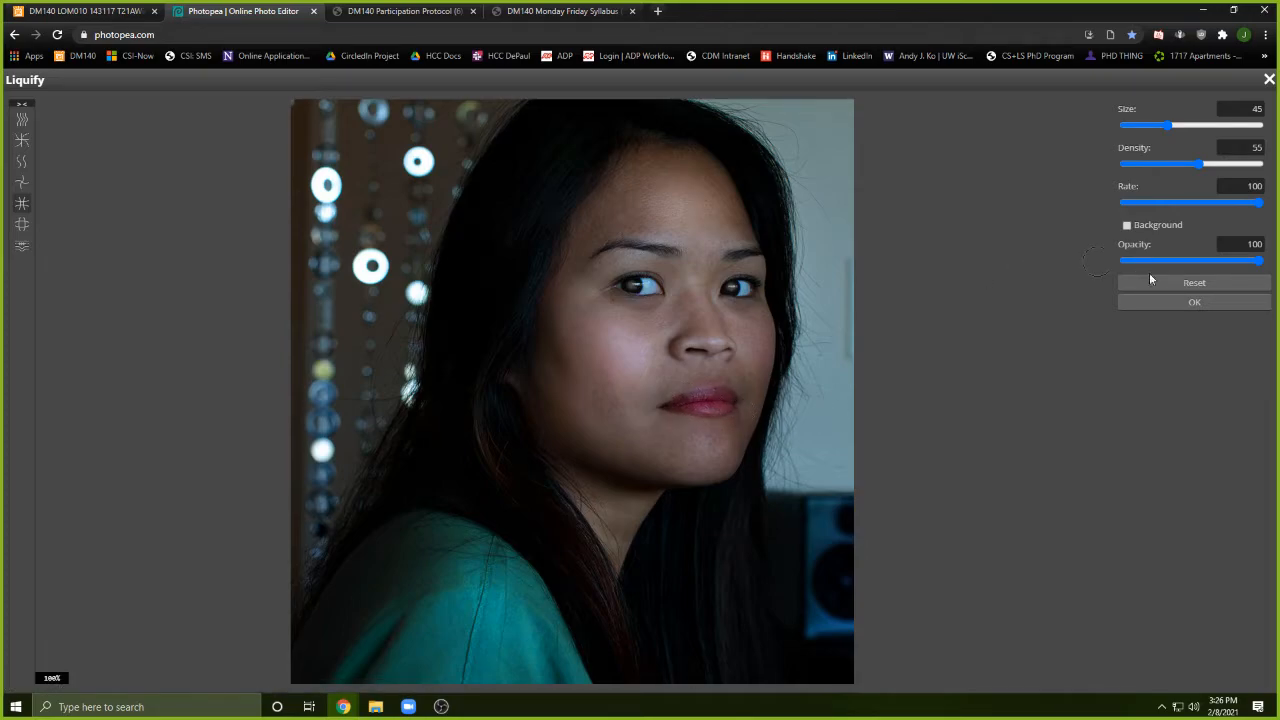
pyautogui.click(1190, 283)
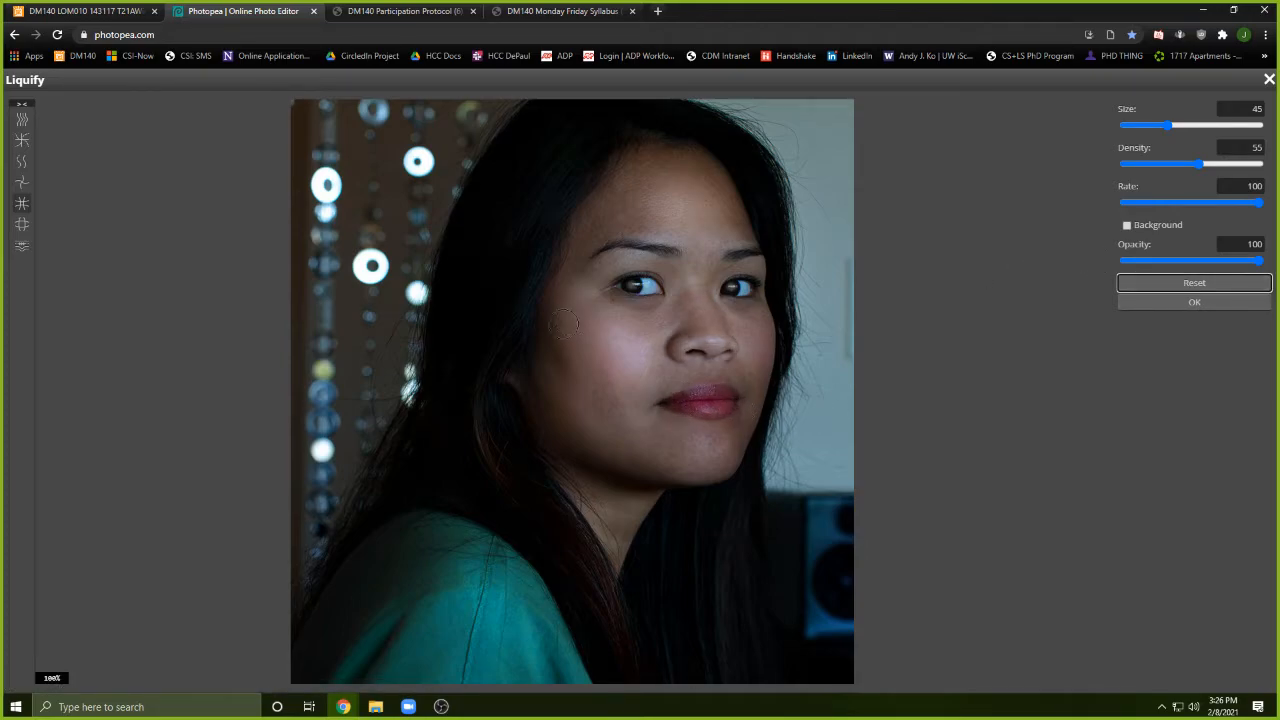
pyautogui.click(17, 122)
pyautogui.moveTo(672, 400); pyautogui.dragTo(697, 405)
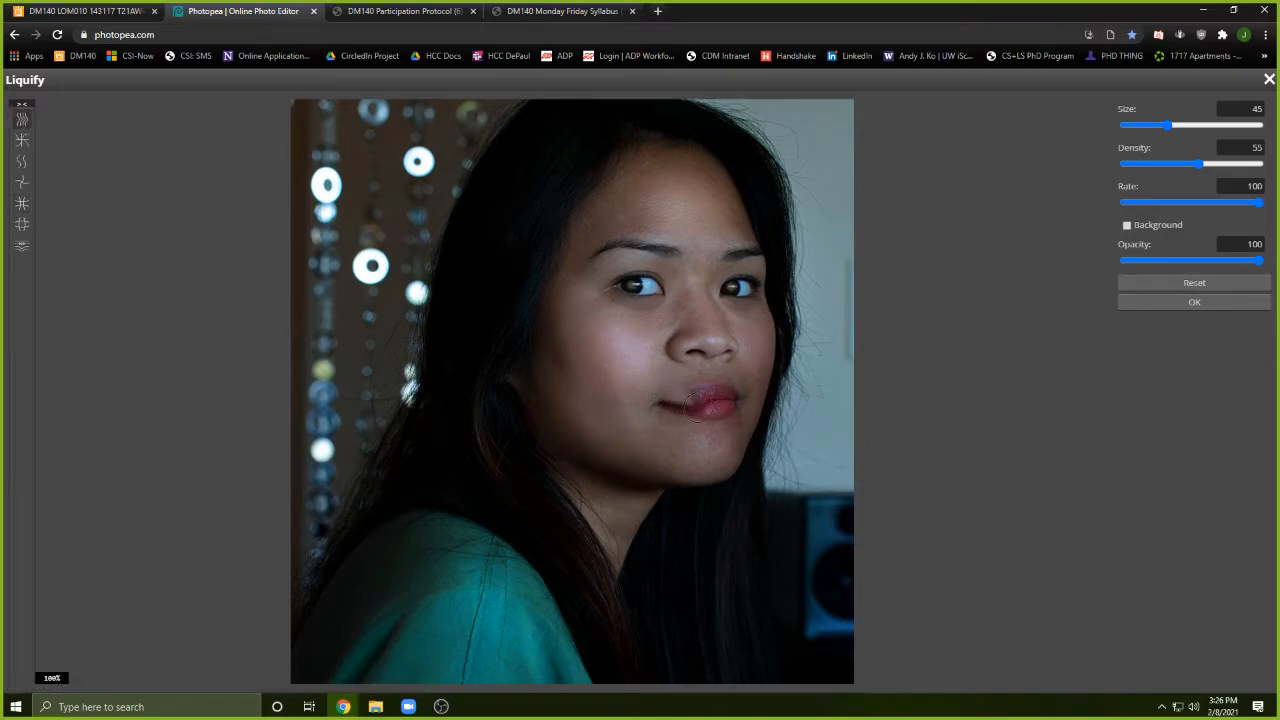
pyautogui.click(1141, 285)
# Twirl the left-hand corner of the mouth and restore the distorted area with the Reconstruct tool.
pyautogui.click(22, 140)
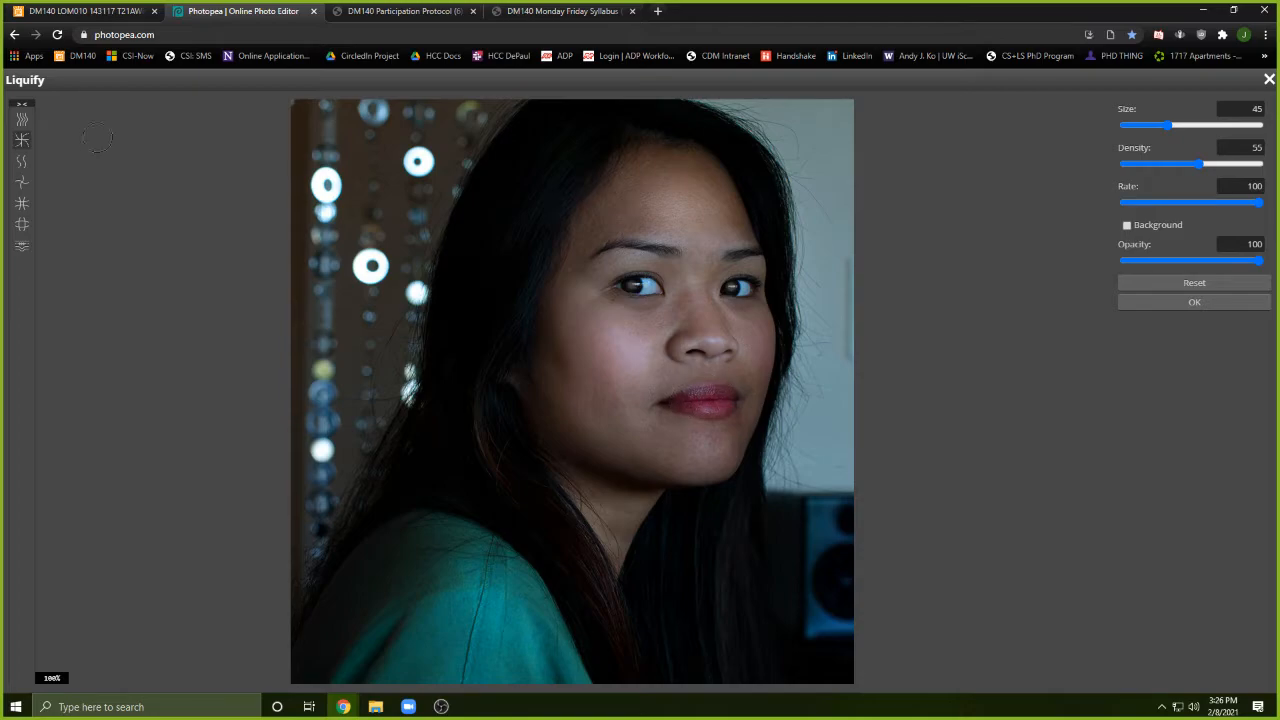
pyautogui.click(21, 183)
pyautogui.moveTo(652, 408); pyautogui.dragTo(672, 406)
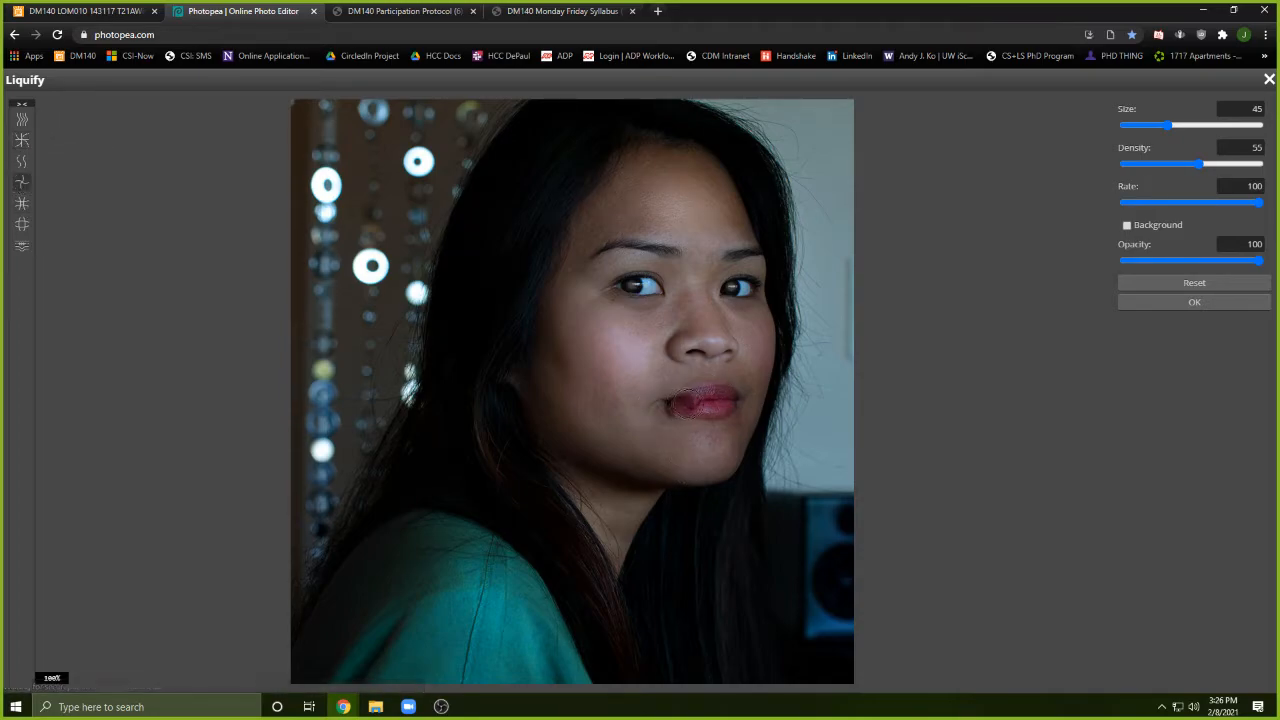
pyautogui.click(22, 140)
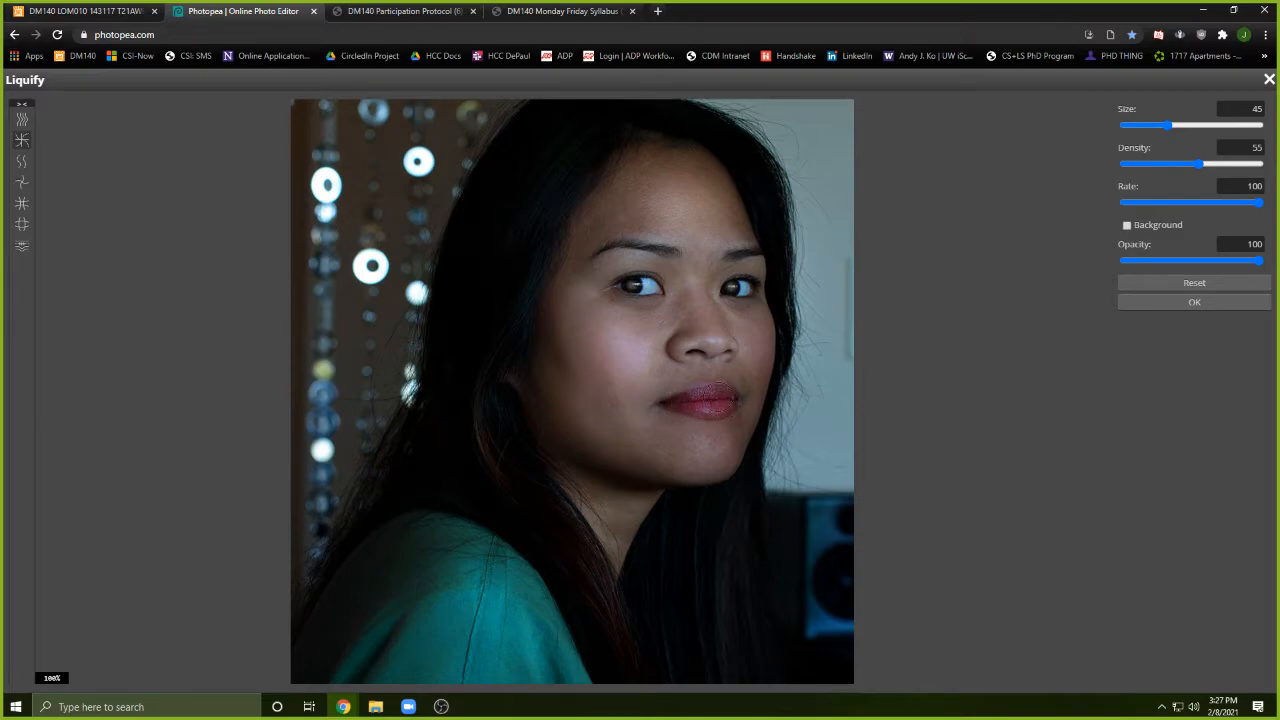
# Try the Bloat tool on the left-hand side of the nose and reset the distortion.
pyautogui.click(22, 161)
pyautogui.click(23, 181)
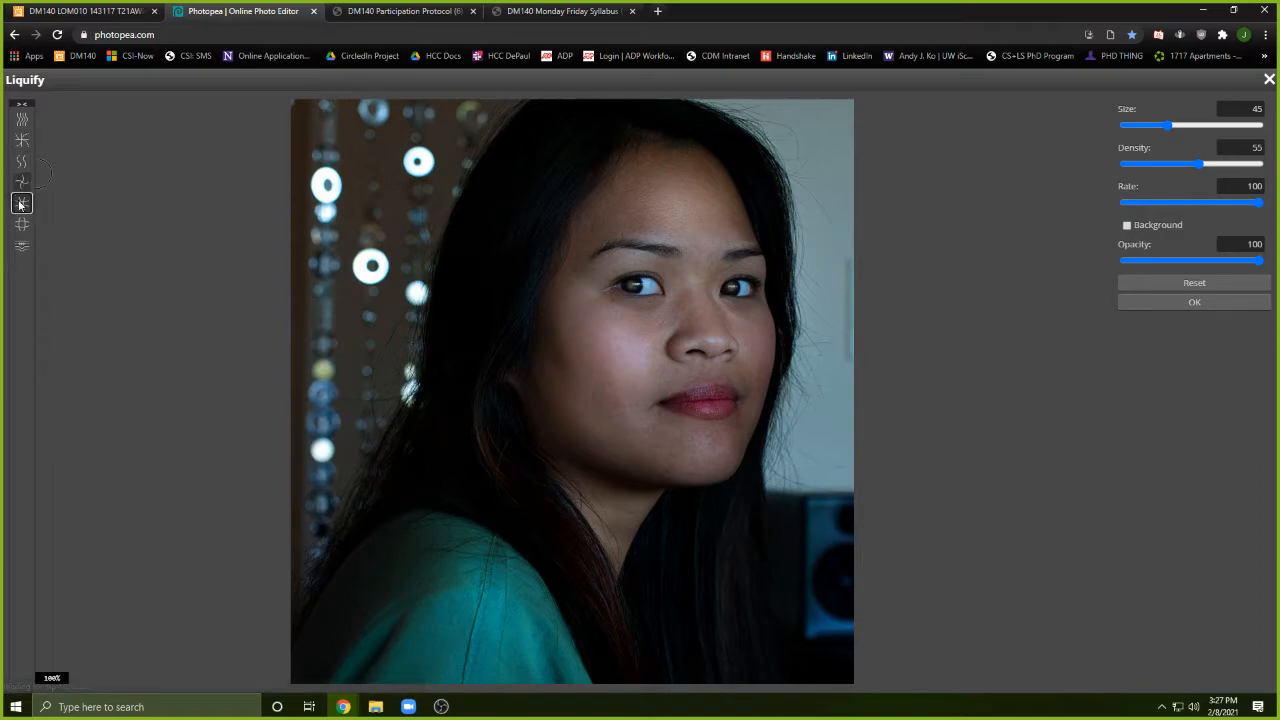
pyautogui.click(18, 227)
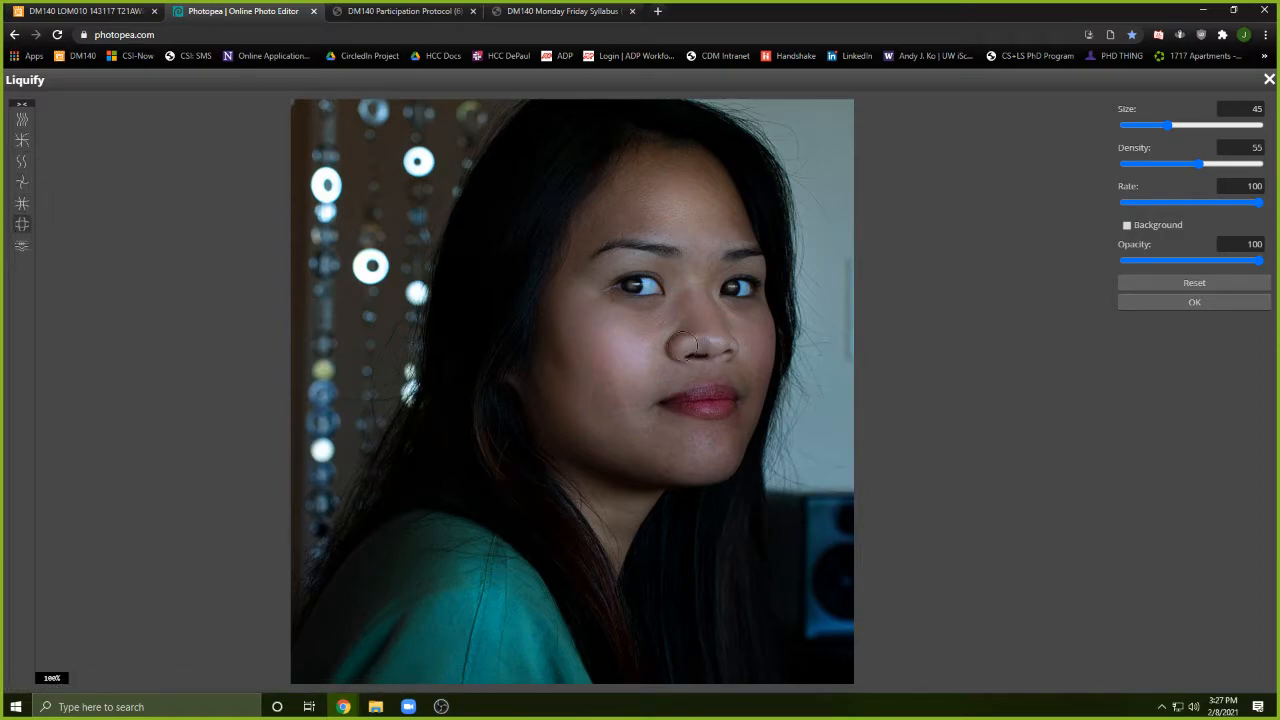
pyautogui.click(1150, 282)
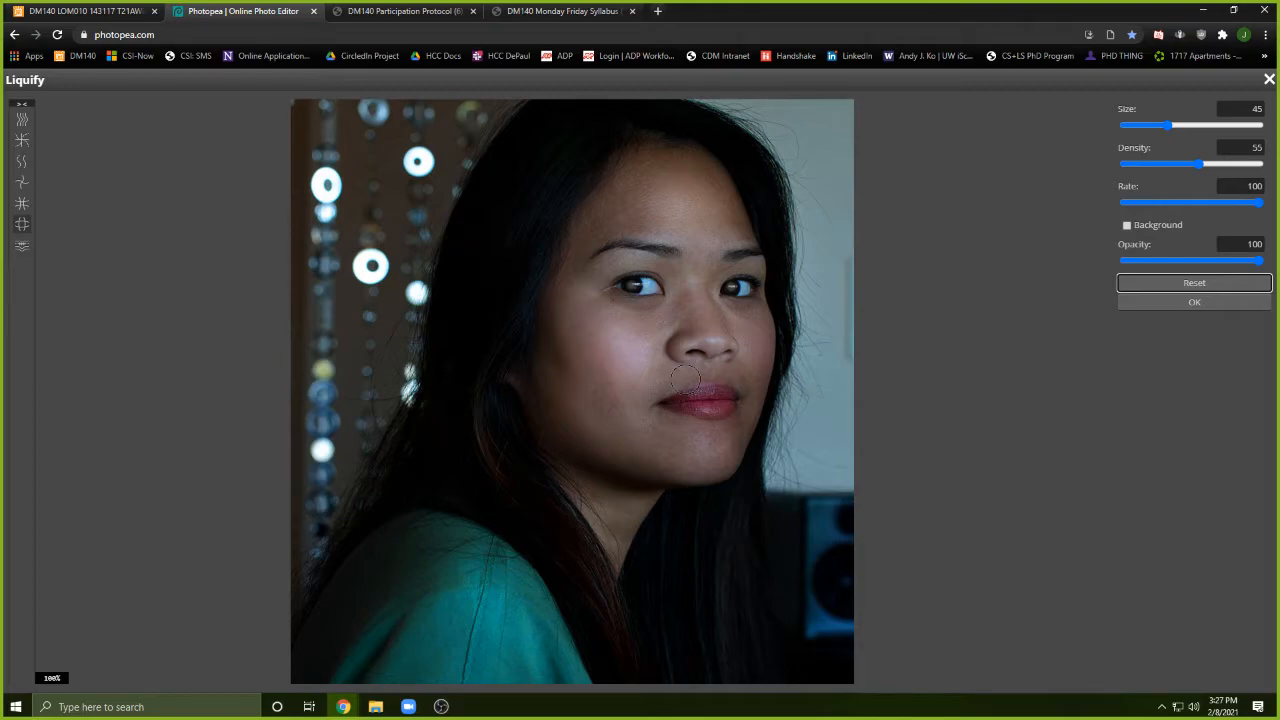
# Thin the lips with the size 45 Pinch tool and apply the Liquify filter.
pyautogui.click(20, 212)
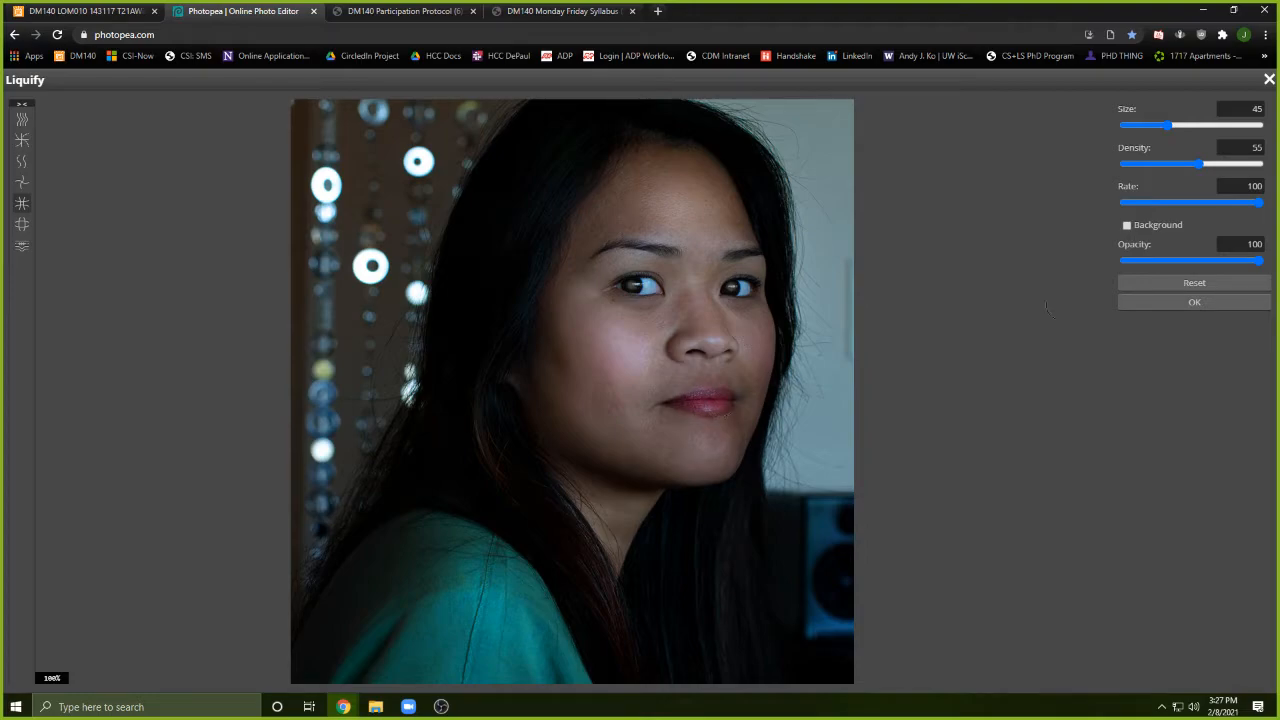
pyautogui.click(1180, 303)
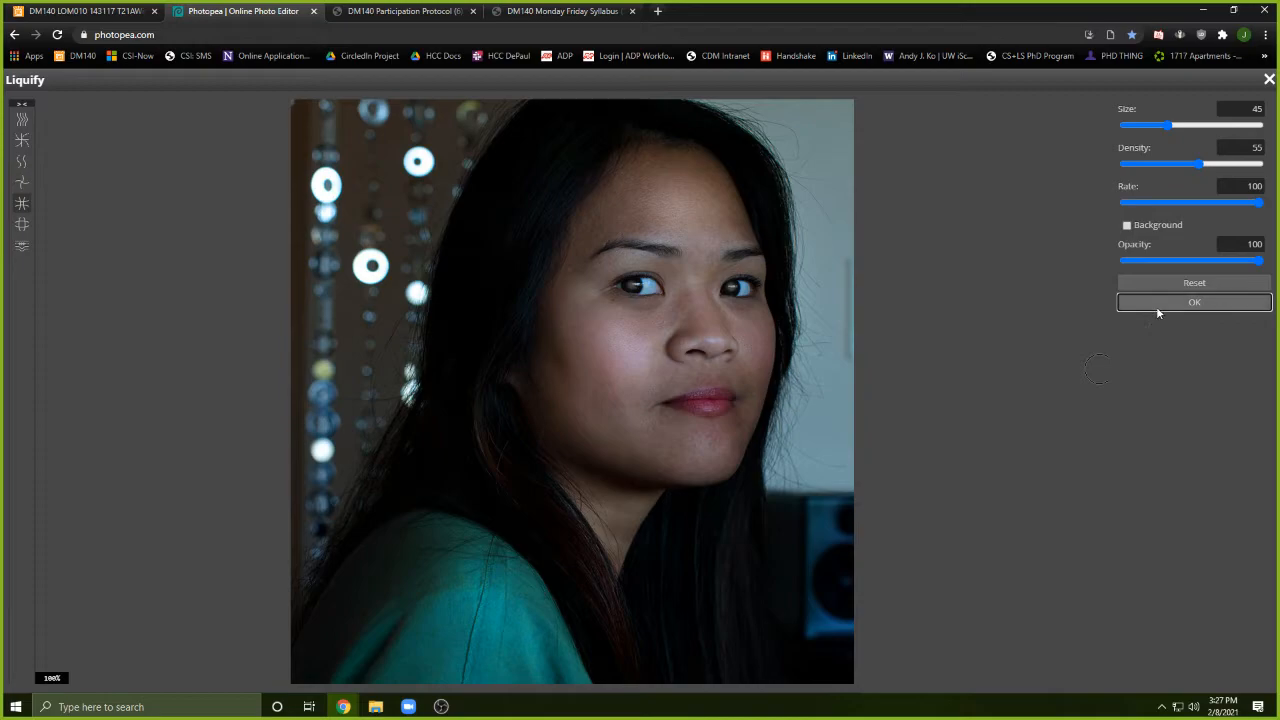
pyautogui.click(1157, 306)
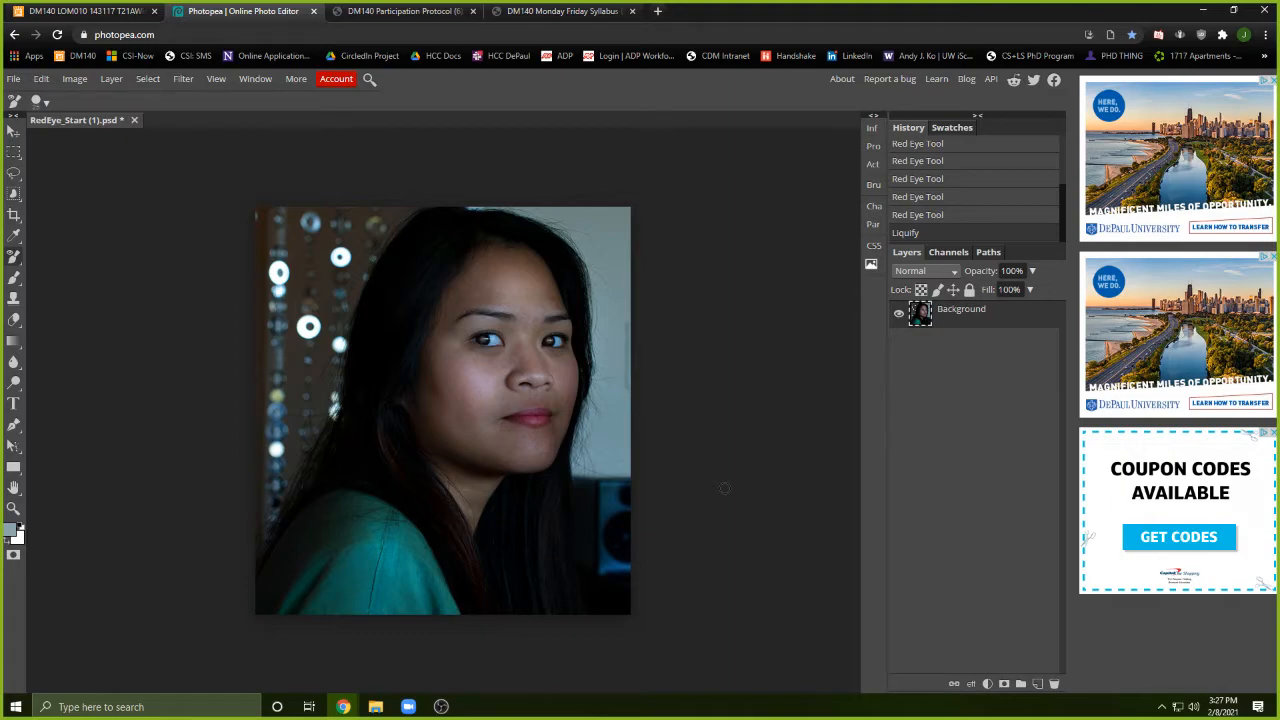
# Compare the portrait before and after Liquify by switching between the last two history states, ending on Liquify.
pyautogui.click(928, 216)
pyautogui.click(927, 232)
pyautogui.click(928, 216)
pyautogui.click(926, 233)
pyautogui.click(928, 218)
pyautogui.click(929, 236)
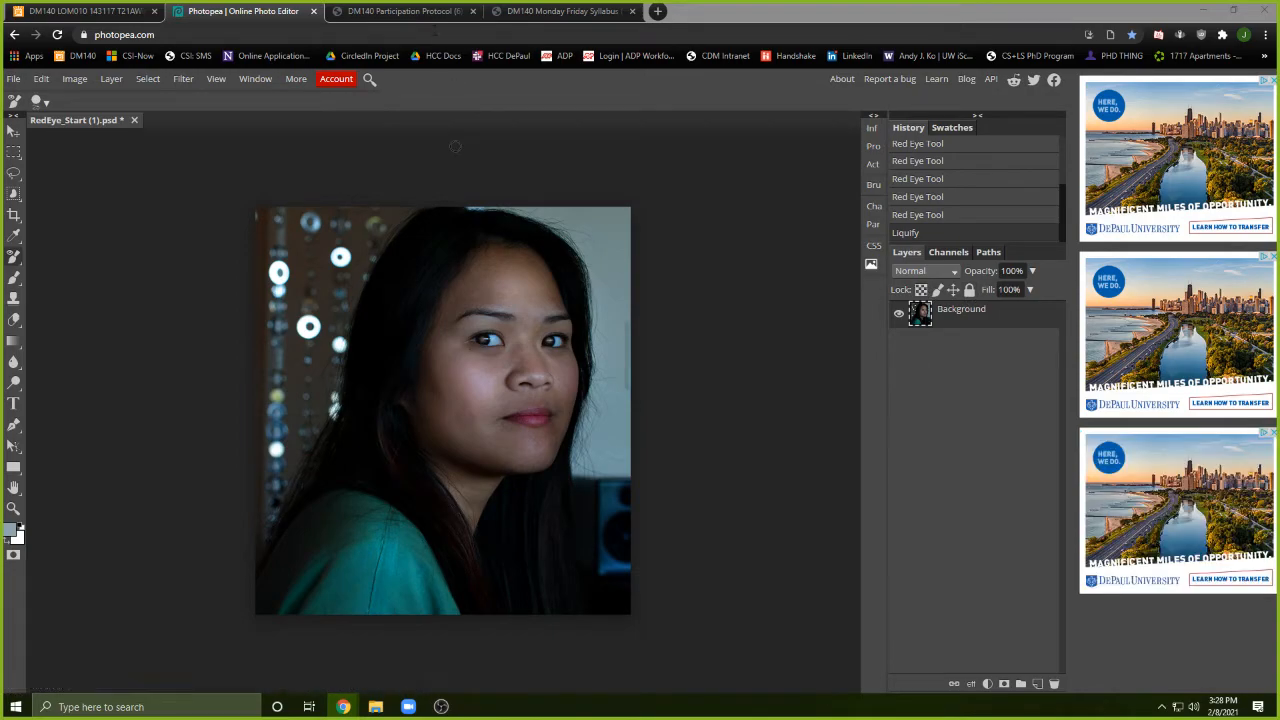
# Review the Session 6 Quick Fixes topics in the DM140 Monday Friday Syllabus PDF and return to Photopea.
pyautogui.click(490, 11)
pyautogui.moveTo(490, 11); pyautogui.dragTo(410, 12)
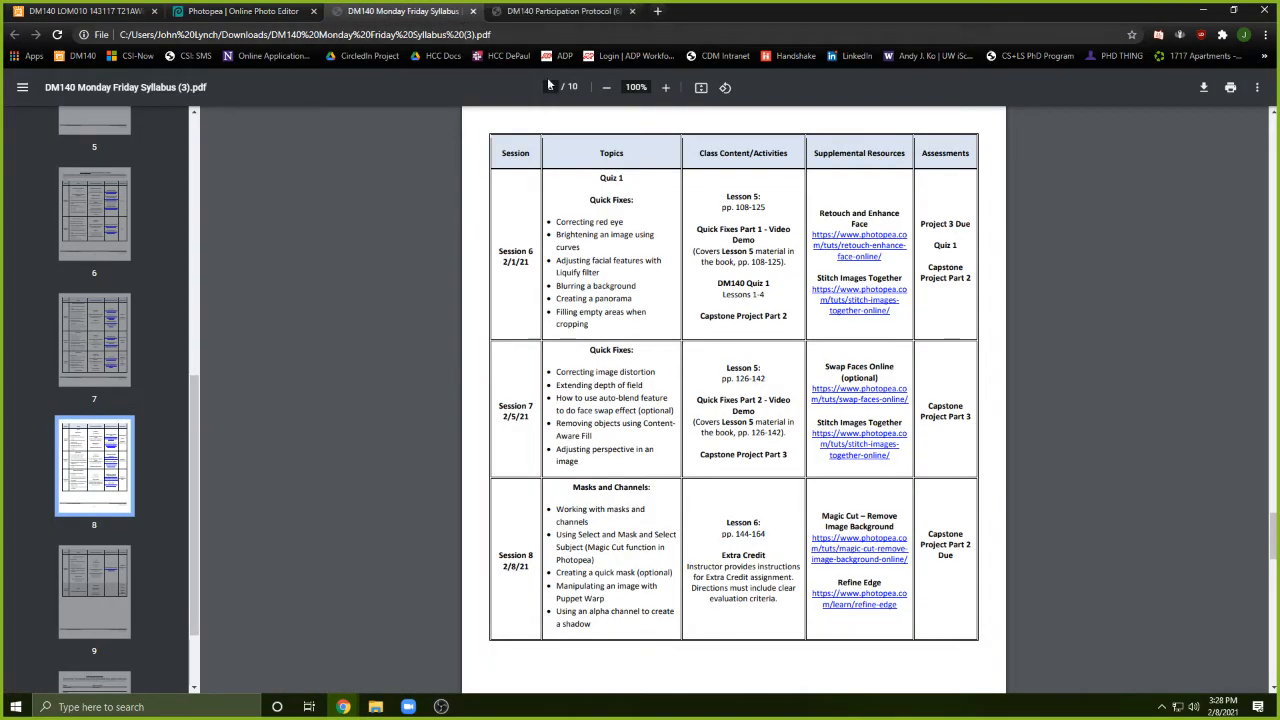
pyautogui.moveTo(610, 260)
pyautogui.mouseDown()
pyautogui.moveTo(602, 272)
pyautogui.moveTo(557, 260)
pyautogui.moveTo(560, 235)
pyautogui.mouseUp()
pyautogui.click(600, 272)
pyautogui.click(561, 236)
pyautogui.click(260, 11)
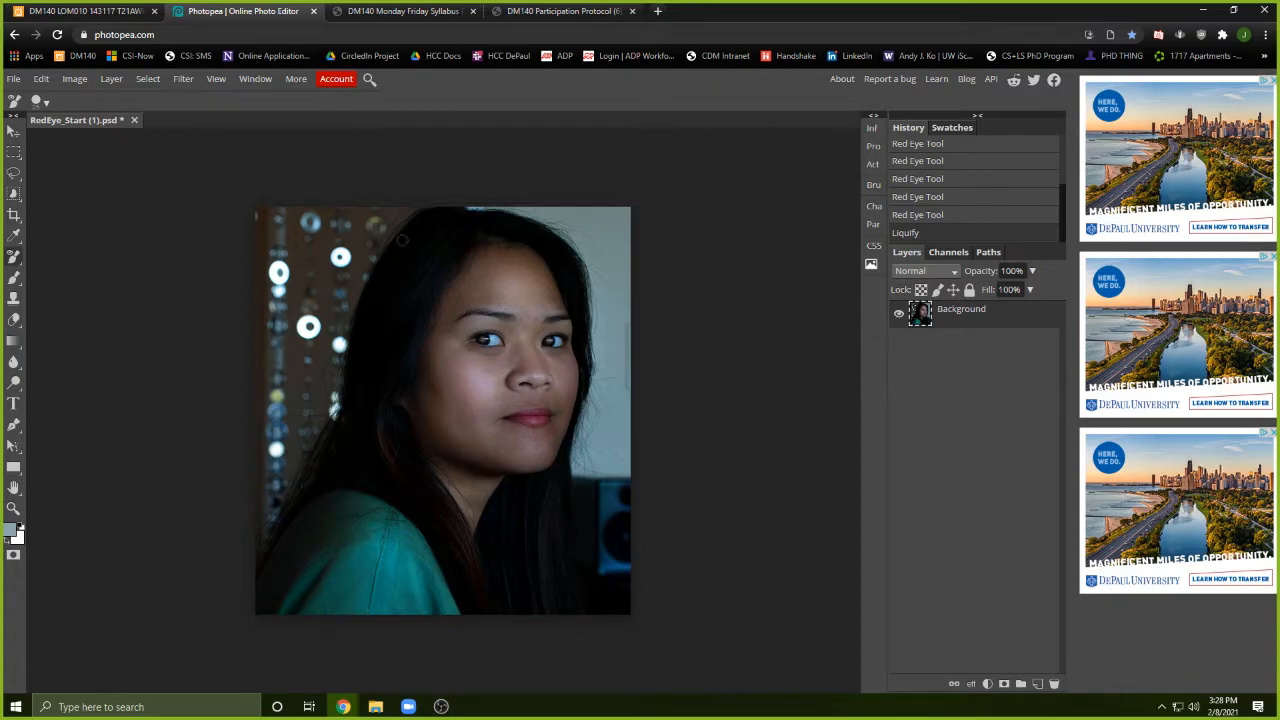
# Try raising the portrait's brightness with Brightness/Contrast, reset the adjustment to 0, and confirm it.
pyautogui.click(74, 80)
pyautogui.moveTo(87, 102)
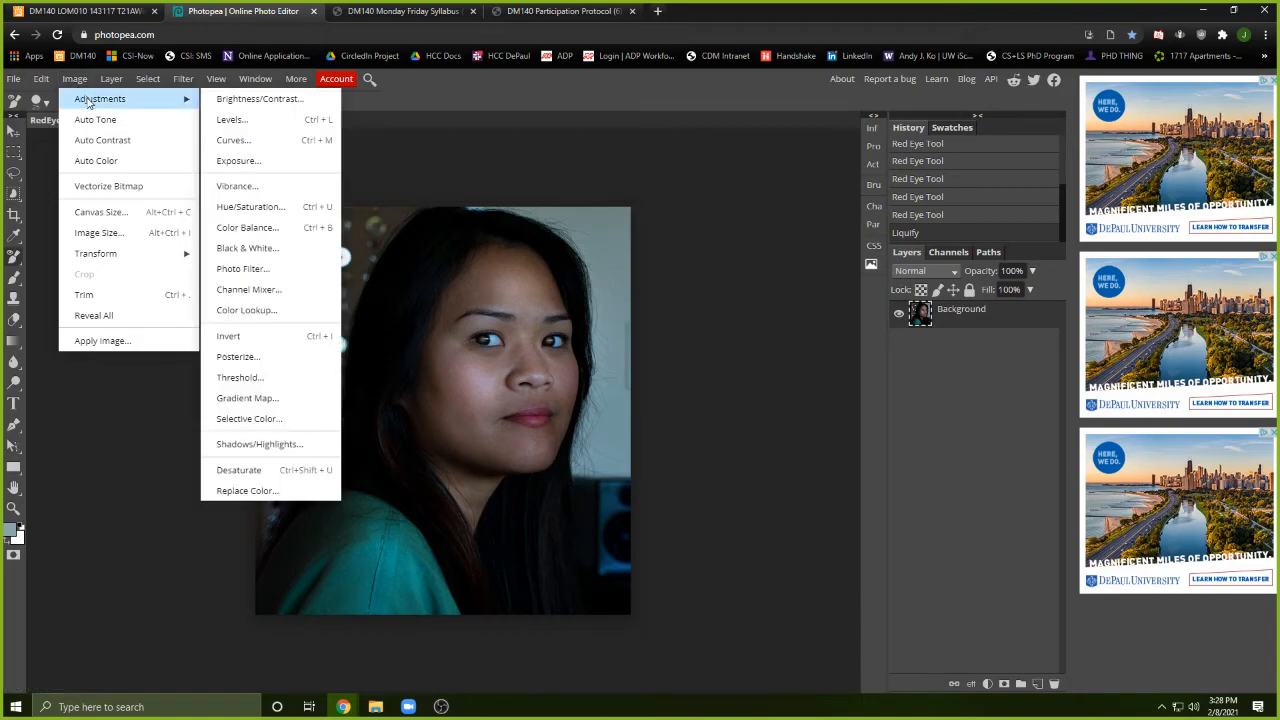
pyautogui.click(257, 100)
pyautogui.moveTo(206, 224)
pyautogui.mouseDown()
pyautogui.moveTo(309, 231)
pyautogui.moveTo(229, 229)
pyautogui.mouseUp()
pyautogui.click(350, 229)
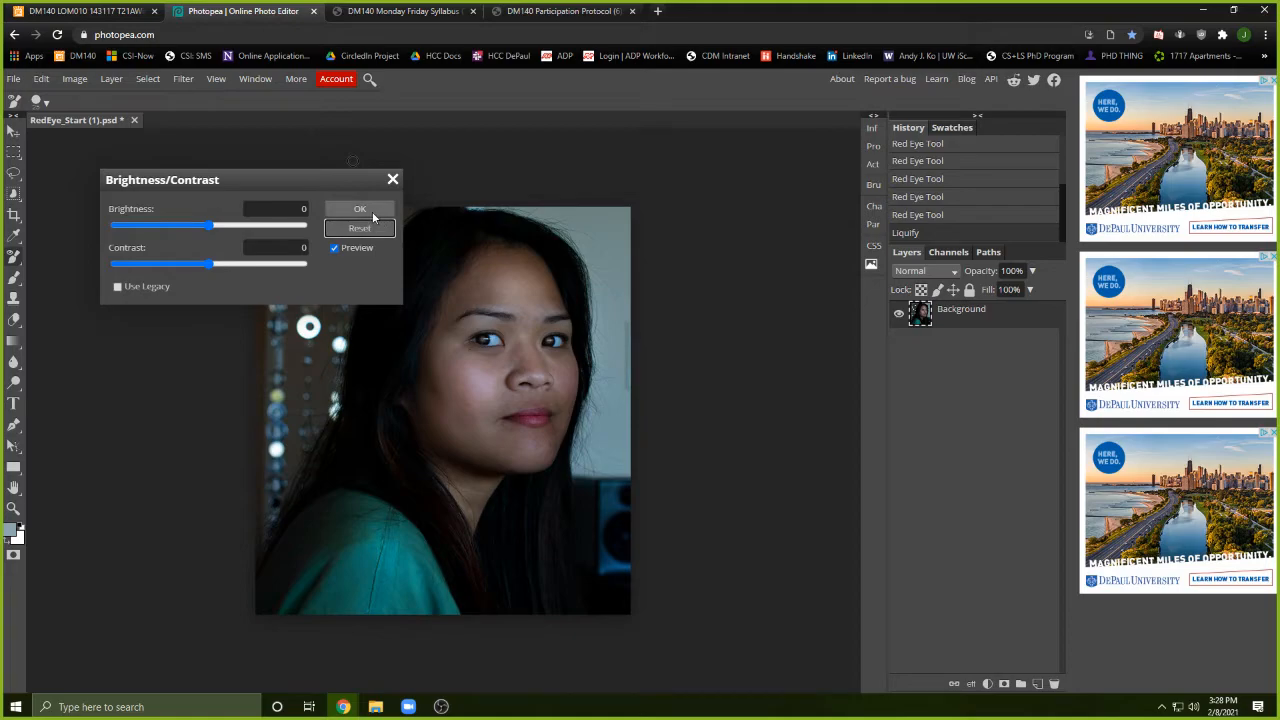
pyautogui.click(359, 208)
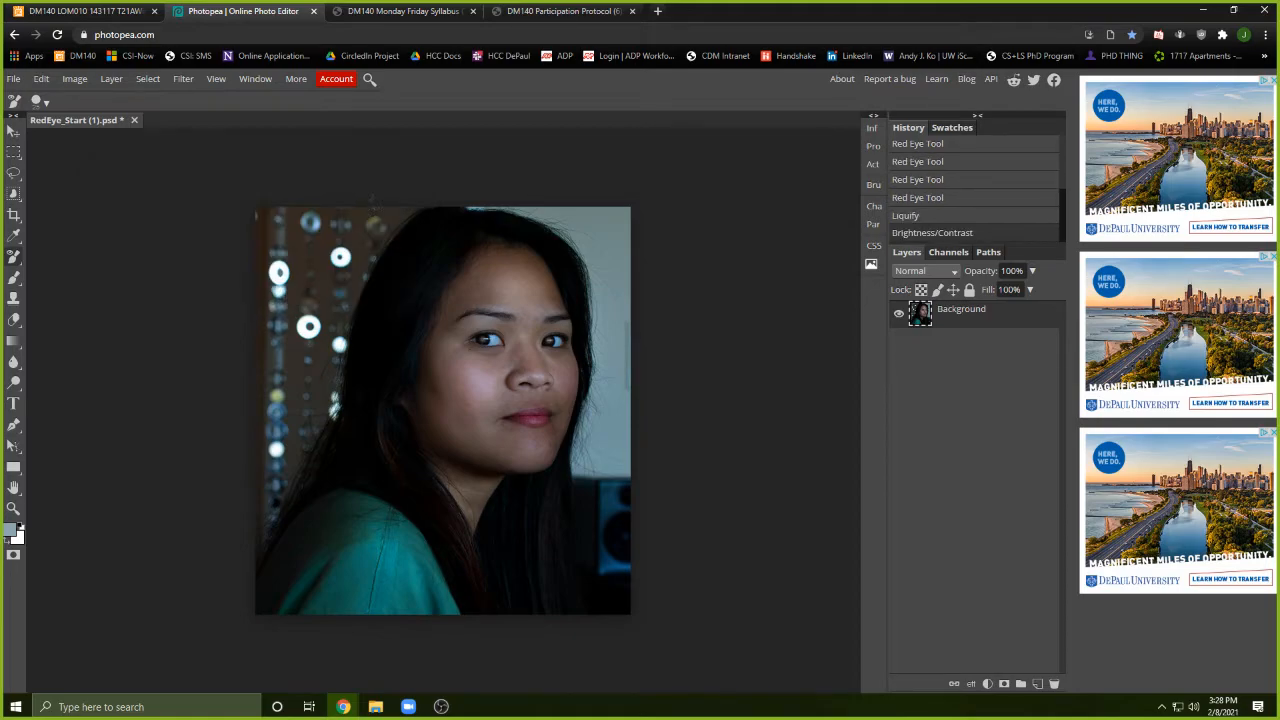
# Open the Curves adjustment for the portrait, place its dialog clear of the photo, and try the black sampler.
pyautogui.click(73, 79)
pyautogui.moveTo(88, 101)
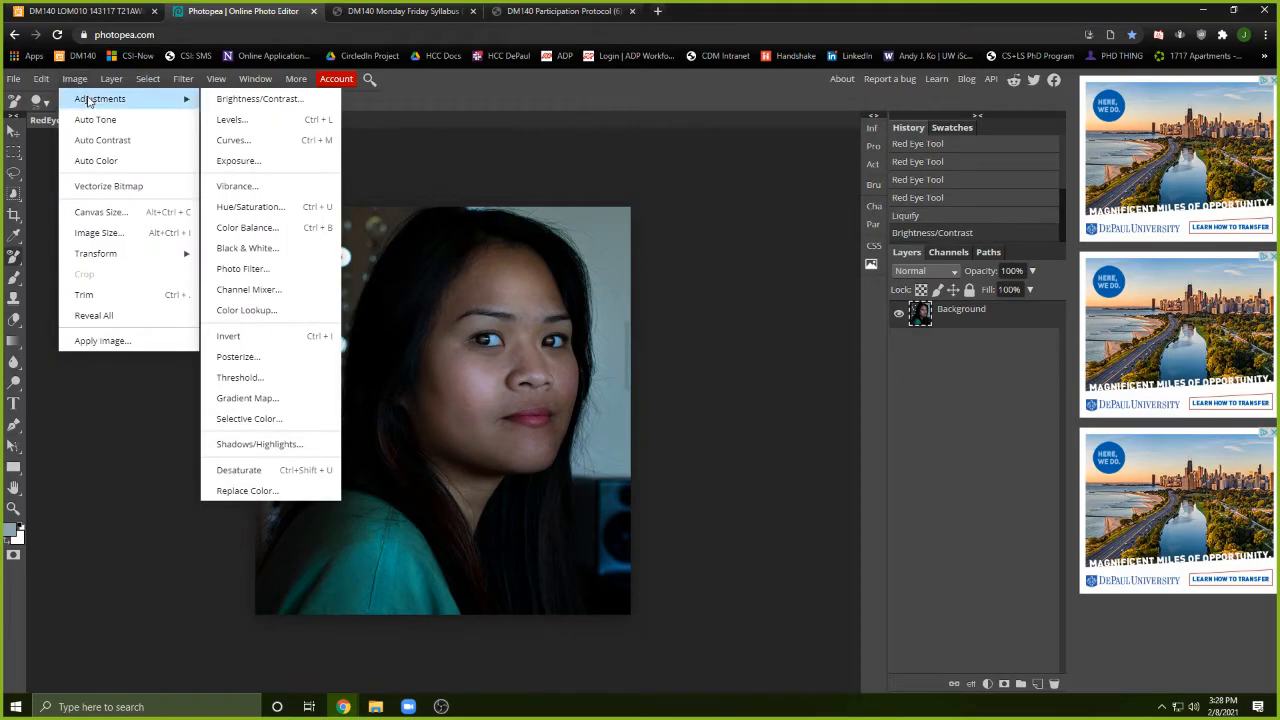
pyautogui.click(289, 148)
pyautogui.moveTo(238, 178); pyautogui.dragTo(842, 211)
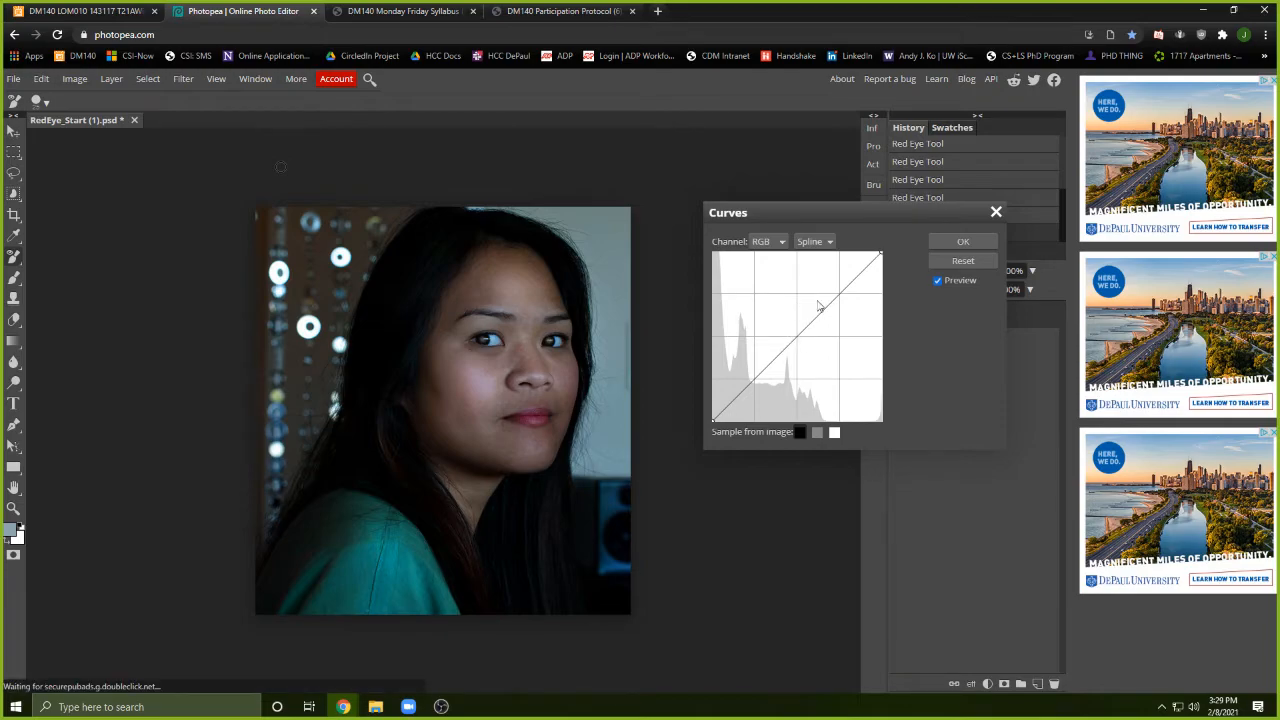
pyautogui.click(815, 435)
pyautogui.click(800, 432)
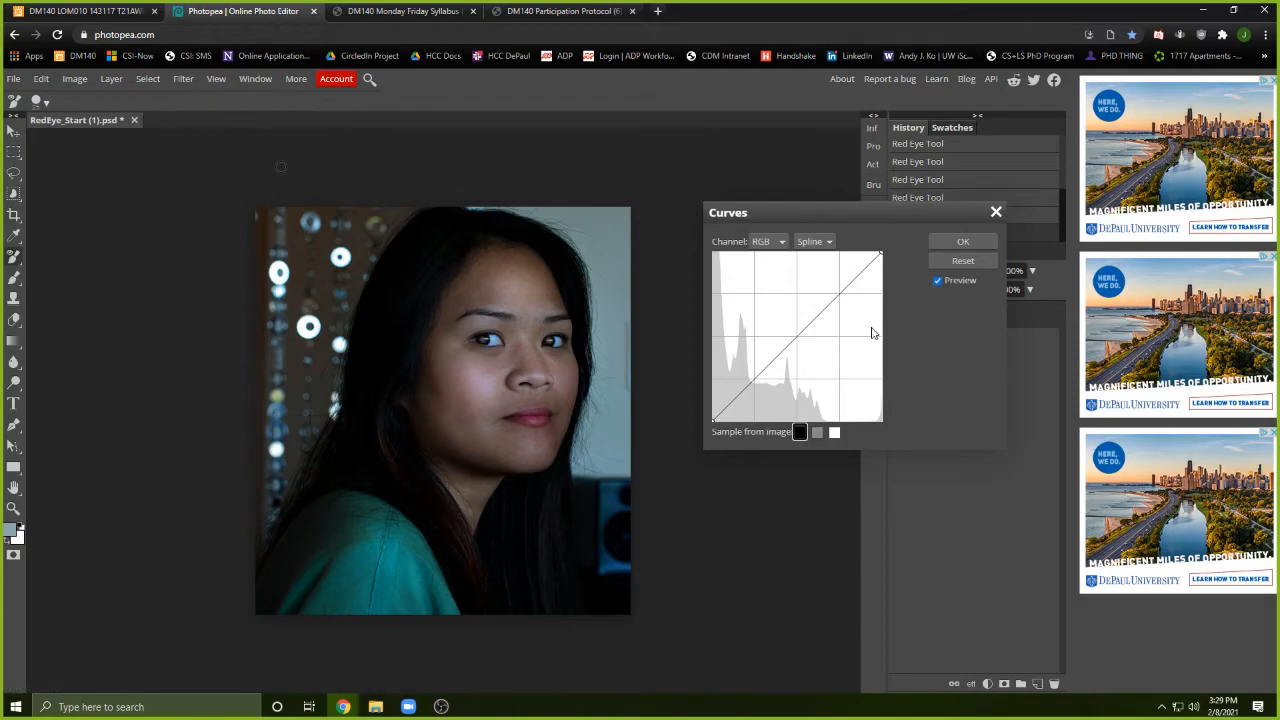
# Look through the Curves channel choices and the Spline and Sketch modes, keeping RGB and Spline.
pyautogui.click(757, 244)
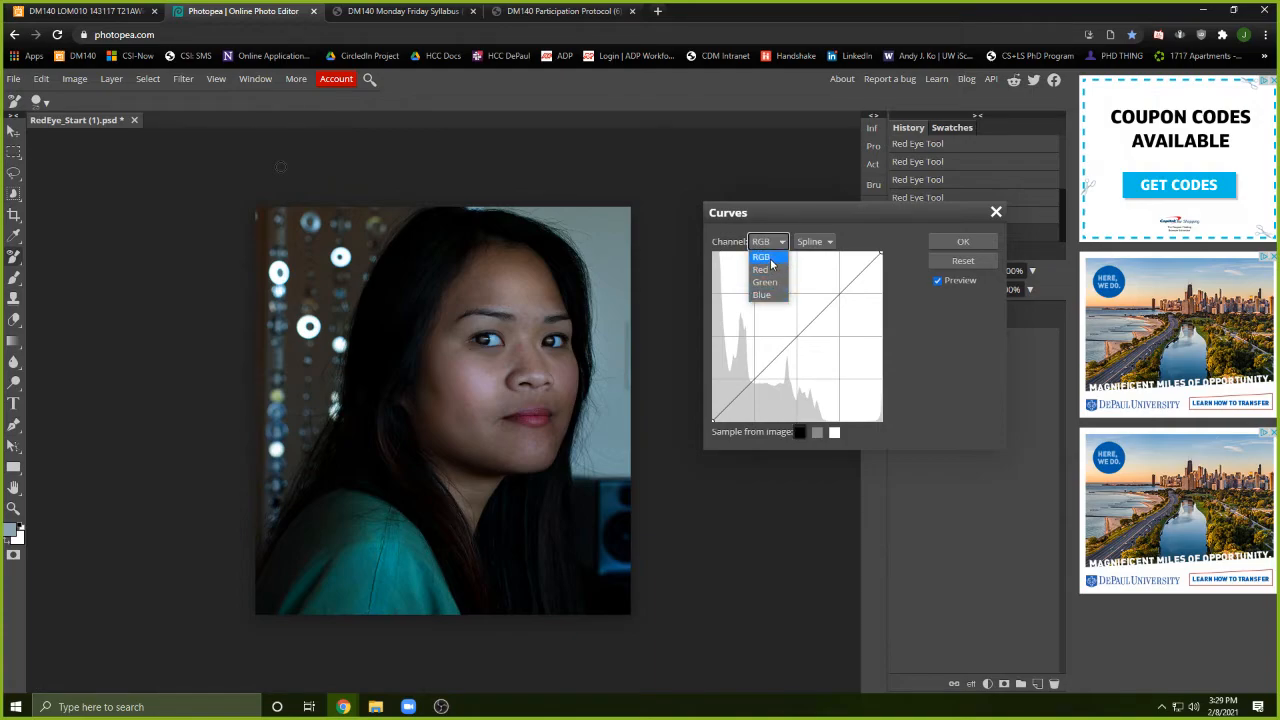
pyautogui.click(761, 259)
pyautogui.click(826, 243)
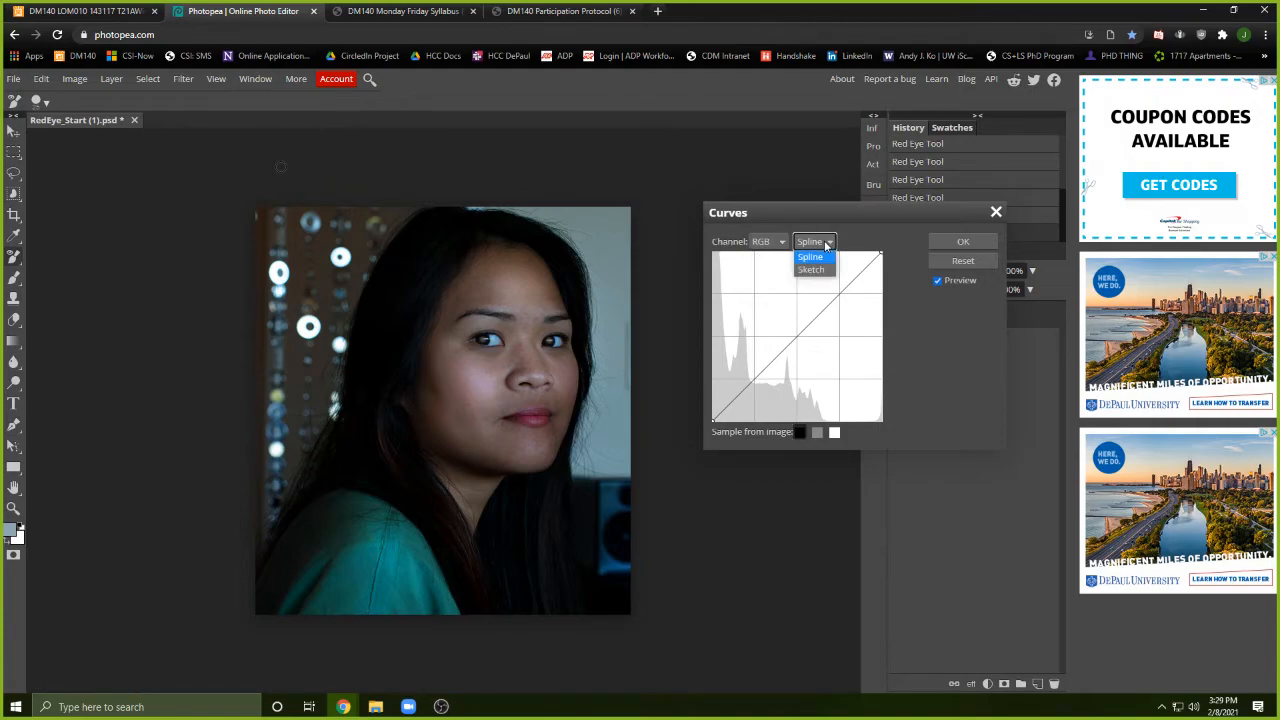
pyautogui.click(825, 269)
pyautogui.click(814, 242)
pyautogui.click(813, 257)
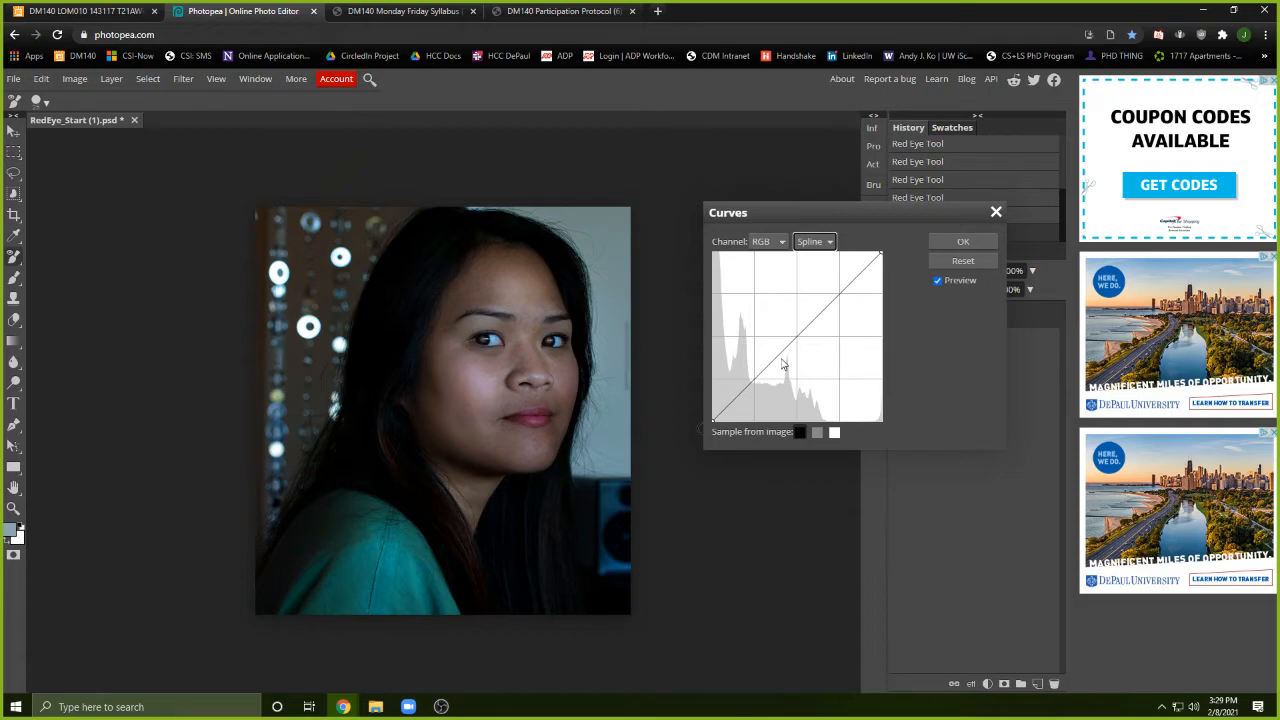
# Brighten the portrait by bending the RGB curve strongly upward in the upper midtones and apply the Curves adjustment.
pyautogui.moveTo(782, 358)
pyautogui.mouseDown()
pyautogui.moveTo(786, 337)
pyautogui.moveTo(819, 360)
pyautogui.moveTo(829, 297)
pyautogui.moveTo(786, 303)
pyautogui.moveTo(752, 334)
pyautogui.moveTo(725, 283)
pyautogui.moveTo(794, 303)
pyautogui.moveTo(829, 268)
pyautogui.moveTo(885, 246)
pyautogui.moveTo(851, 272)
pyautogui.moveTo(860, 258)
pyautogui.moveTo(795, 260)
pyautogui.moveTo(789, 272)
pyautogui.moveTo(782, 348)
pyautogui.moveTo(811, 412)
pyautogui.moveTo(789, 394)
pyautogui.moveTo(780, 334)
pyautogui.mouseUp()
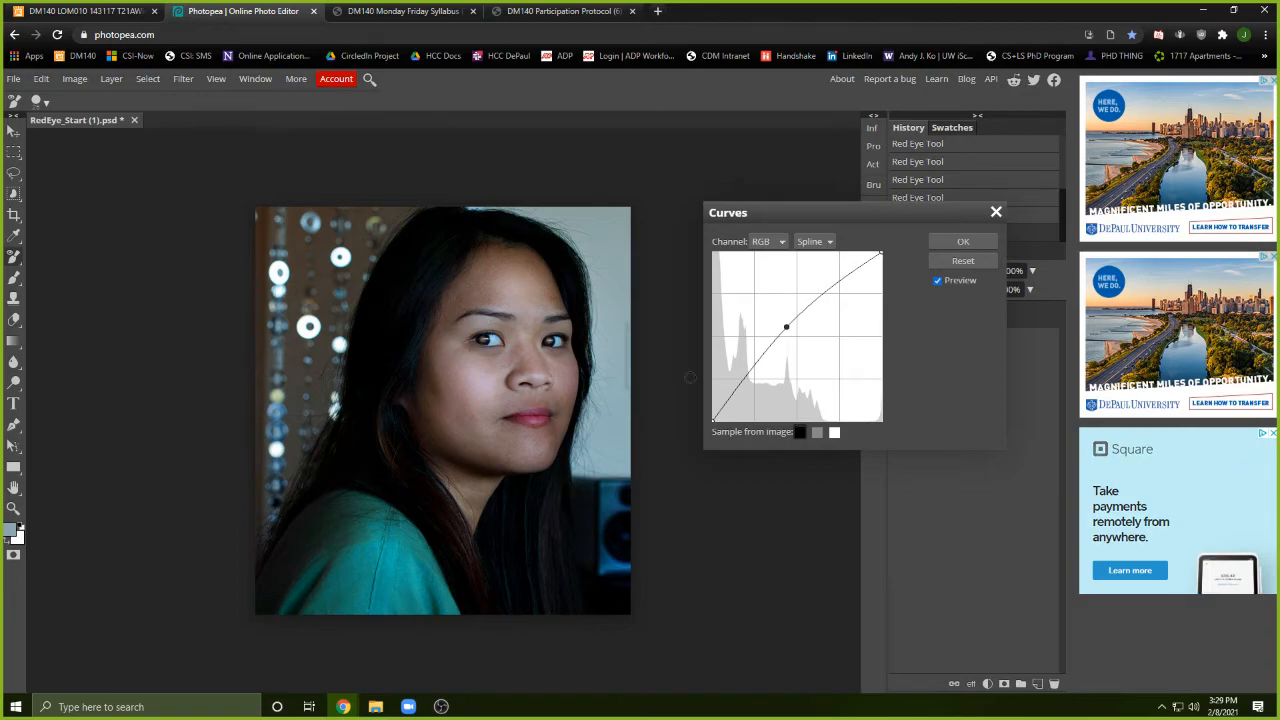
pyautogui.moveTo(787, 331); pyautogui.dragTo(817, 250)
pyautogui.click(801, 432)
pyautogui.moveTo(836, 302); pyautogui.dragTo(816, 259)
pyautogui.click(817, 433)
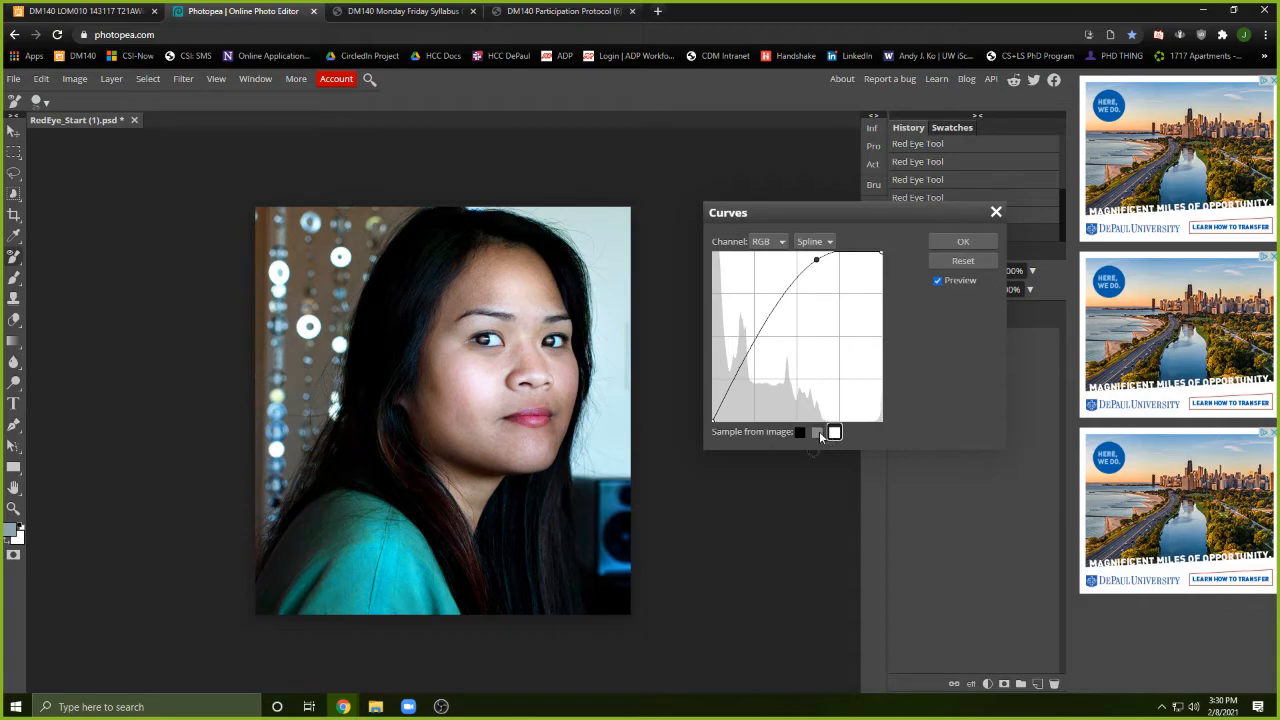
pyautogui.click(798, 432)
pyautogui.moveTo(817, 261)
pyautogui.mouseDown()
pyautogui.moveTo(762, 290)
pyautogui.moveTo(757, 370)
pyautogui.moveTo(737, 272)
pyautogui.moveTo(731, 295)
pyautogui.moveTo(777, 283)
pyautogui.moveTo(820, 294)
pyautogui.moveTo(820, 265)
pyautogui.moveTo(807, 264)
pyautogui.moveTo(818, 272)
pyautogui.mouseUp()
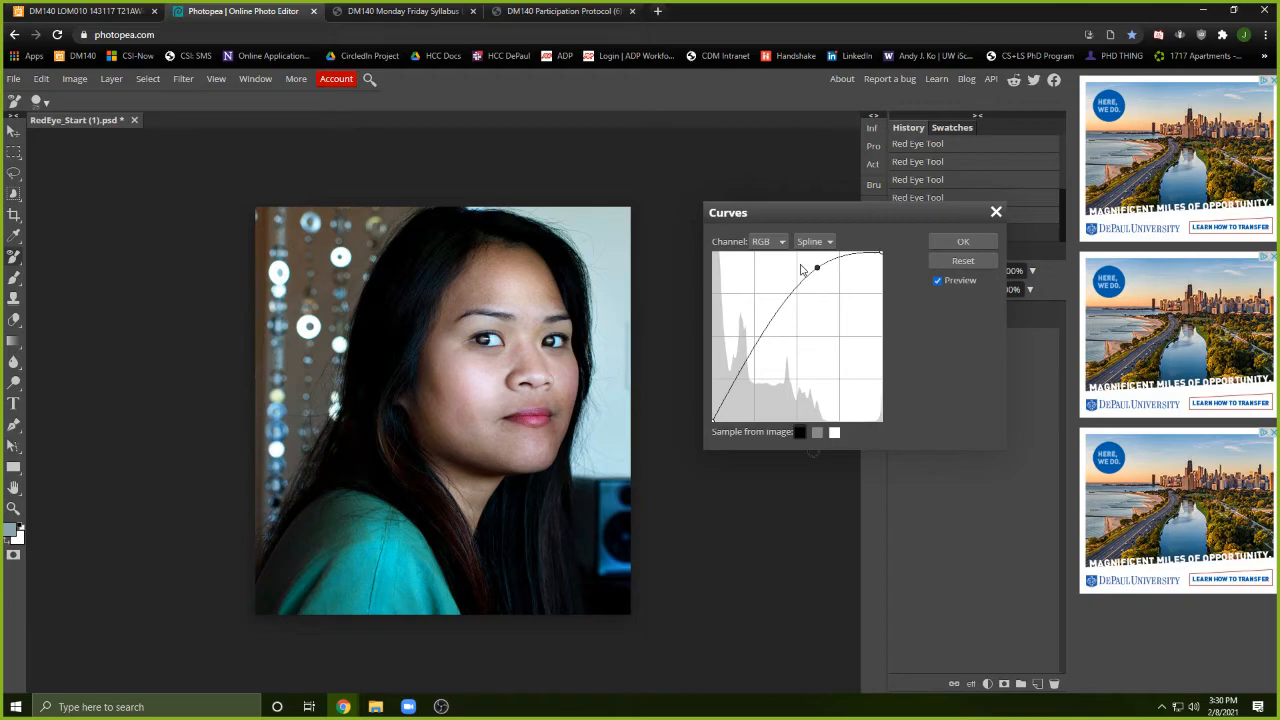
pyautogui.click(965, 244)
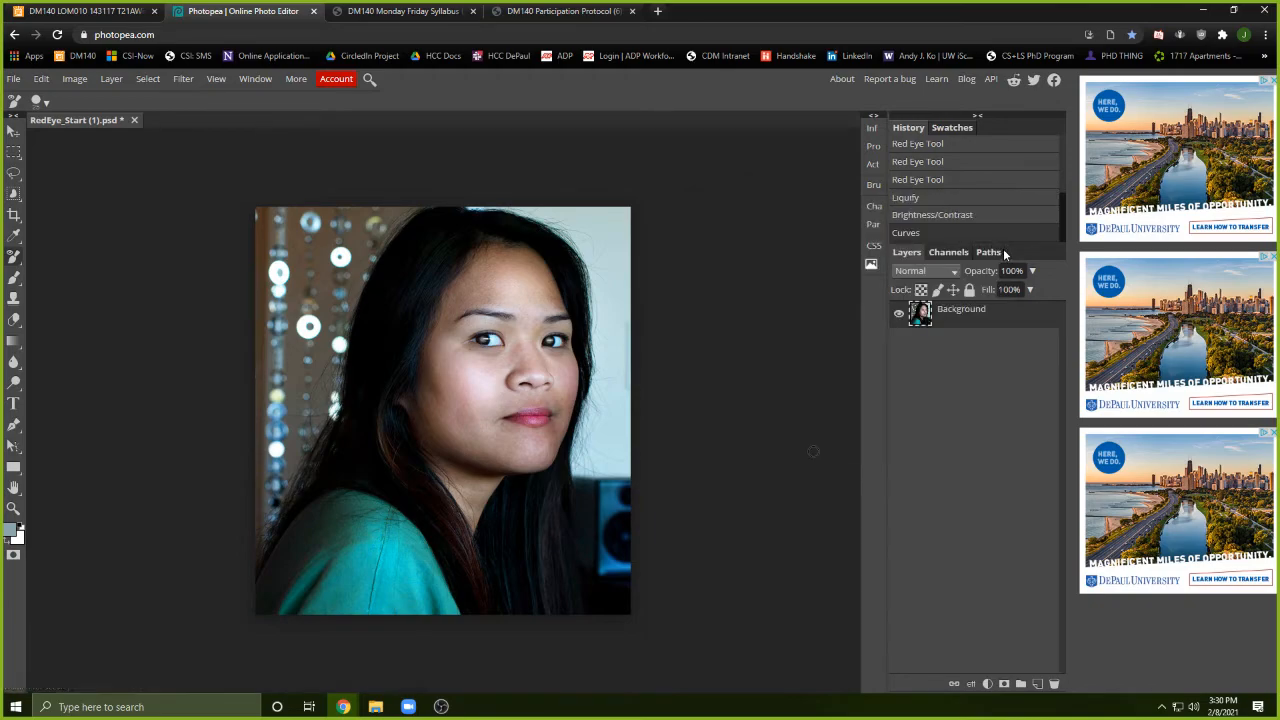
# Compare the portrait before and after Curves by switching between the Brightness/Contrast and Curves history states.
pyautogui.click(929, 217)
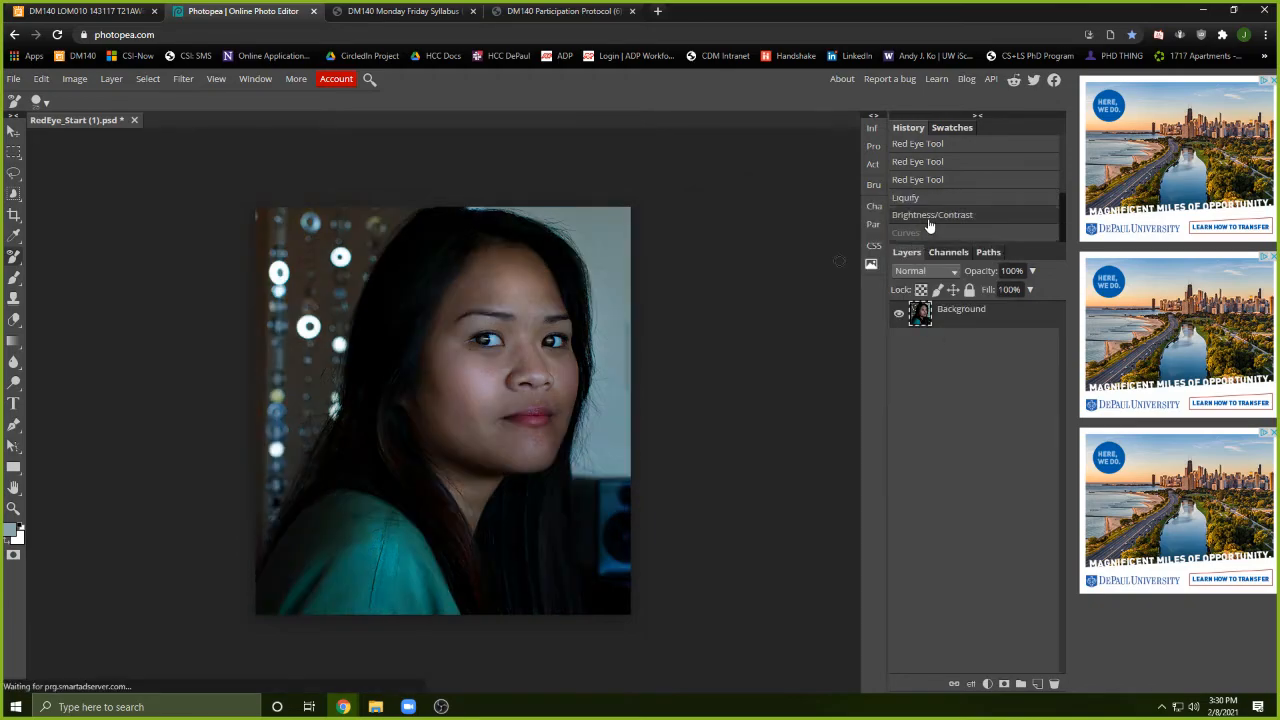
pyautogui.click(936, 234)
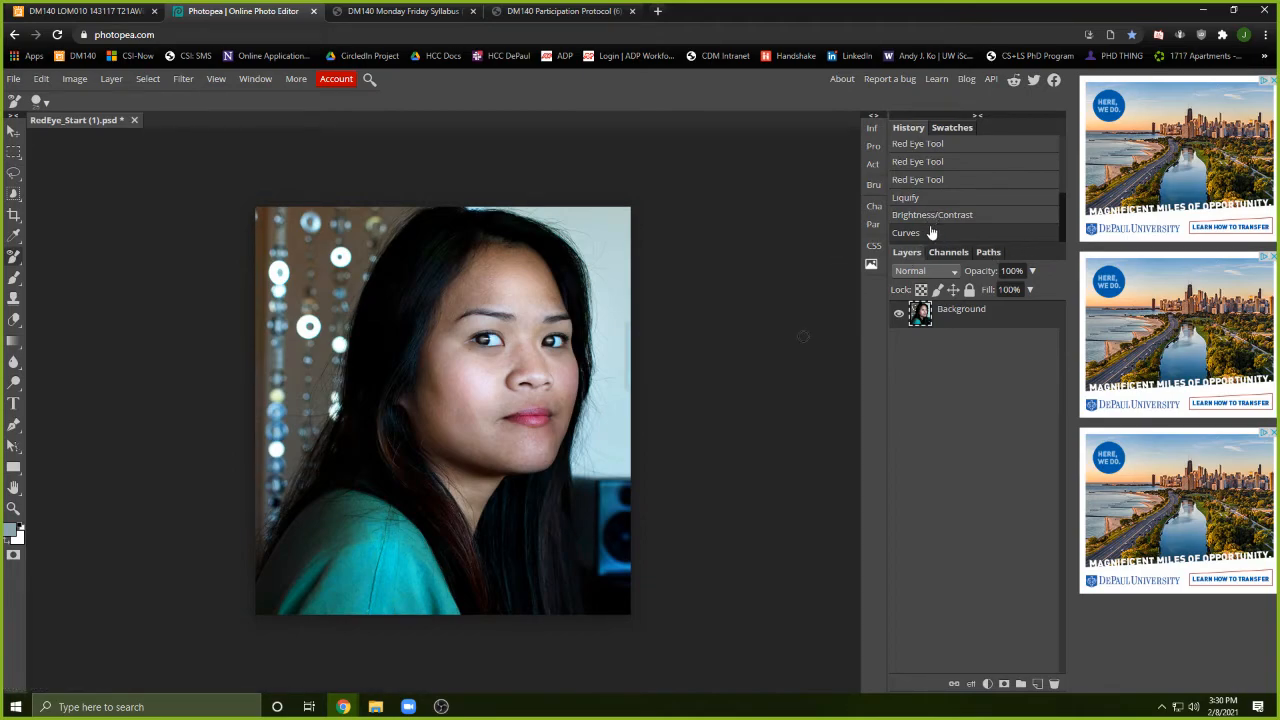
pyautogui.click(930, 222)
pyautogui.click(930, 235)
# Try drawing a freehand curve in Sketch mode in Curves, reset it, return to Spline, and cancel the adjustment.
pyautogui.click(81, 78)
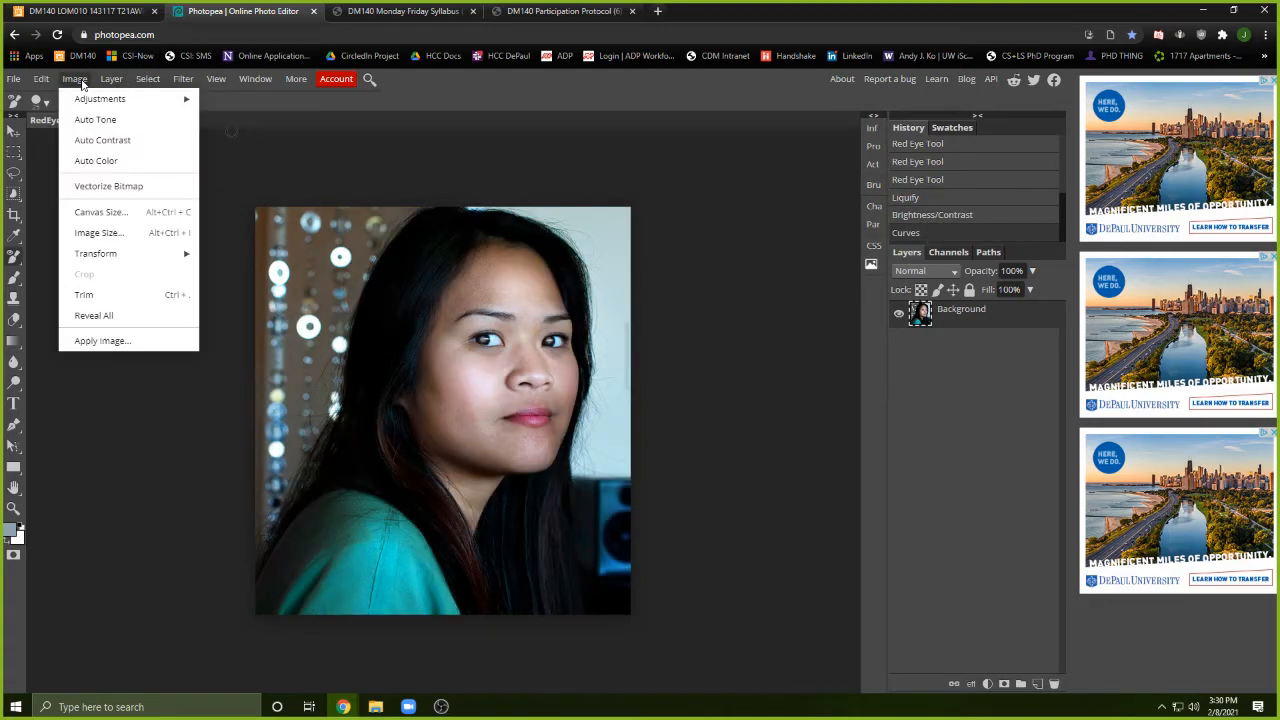
pyautogui.moveTo(111, 102)
pyautogui.click(266, 140)
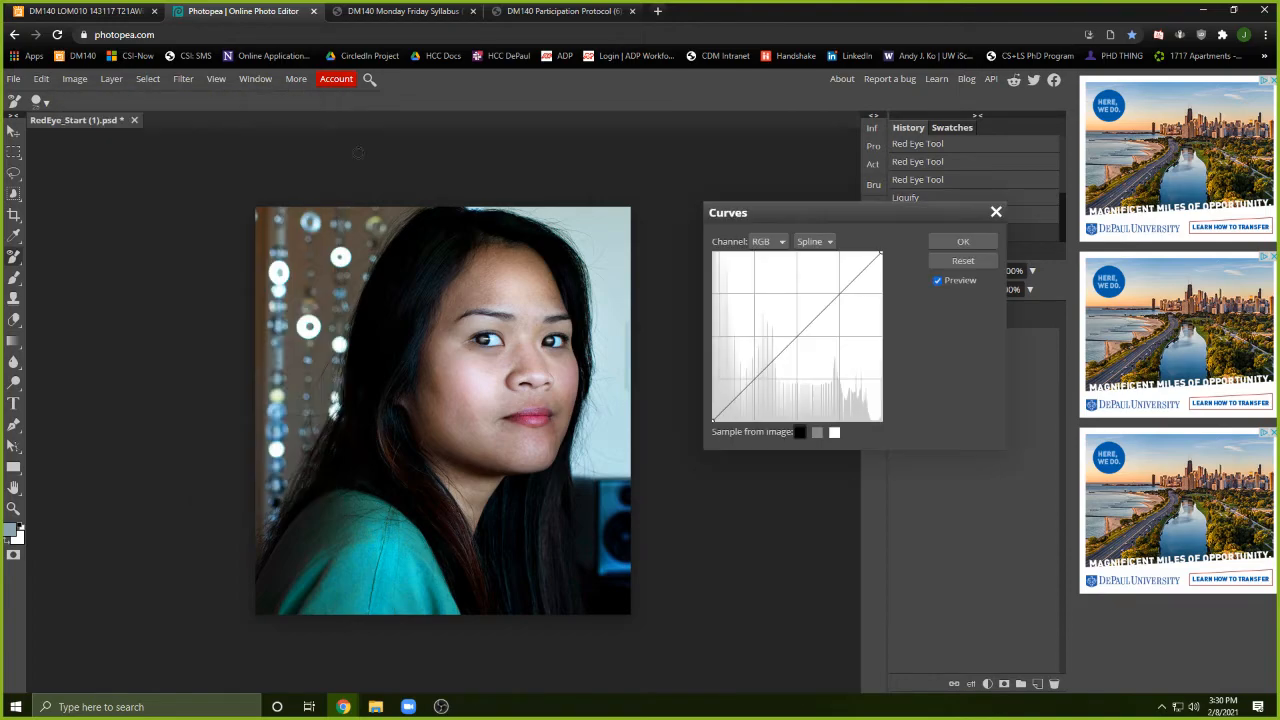
pyautogui.moveTo(780, 209); pyautogui.dragTo(645, 180)
pyautogui.click(682, 237)
pyautogui.moveTo(703, 270)
pyautogui.mouseDown()
pyautogui.moveTo(666, 250)
pyautogui.moveTo(680, 251)
pyautogui.moveTo(675, 314)
pyautogui.moveTo(693, 266)
pyautogui.moveTo(679, 246)
pyautogui.moveTo(728, 241)
pyautogui.moveTo(722, 231)
pyautogui.moveTo(686, 253)
pyautogui.moveTo(589, 365)
pyautogui.moveTo(616, 284)
pyautogui.moveTo(676, 285)
pyautogui.moveTo(668, 268)
pyautogui.moveTo(691, 296)
pyautogui.moveTo(663, 259)
pyautogui.moveTo(684, 295)
pyautogui.mouseUp()
pyautogui.click(812, 230)
pyautogui.click(684, 213)
pyautogui.click(686, 228)
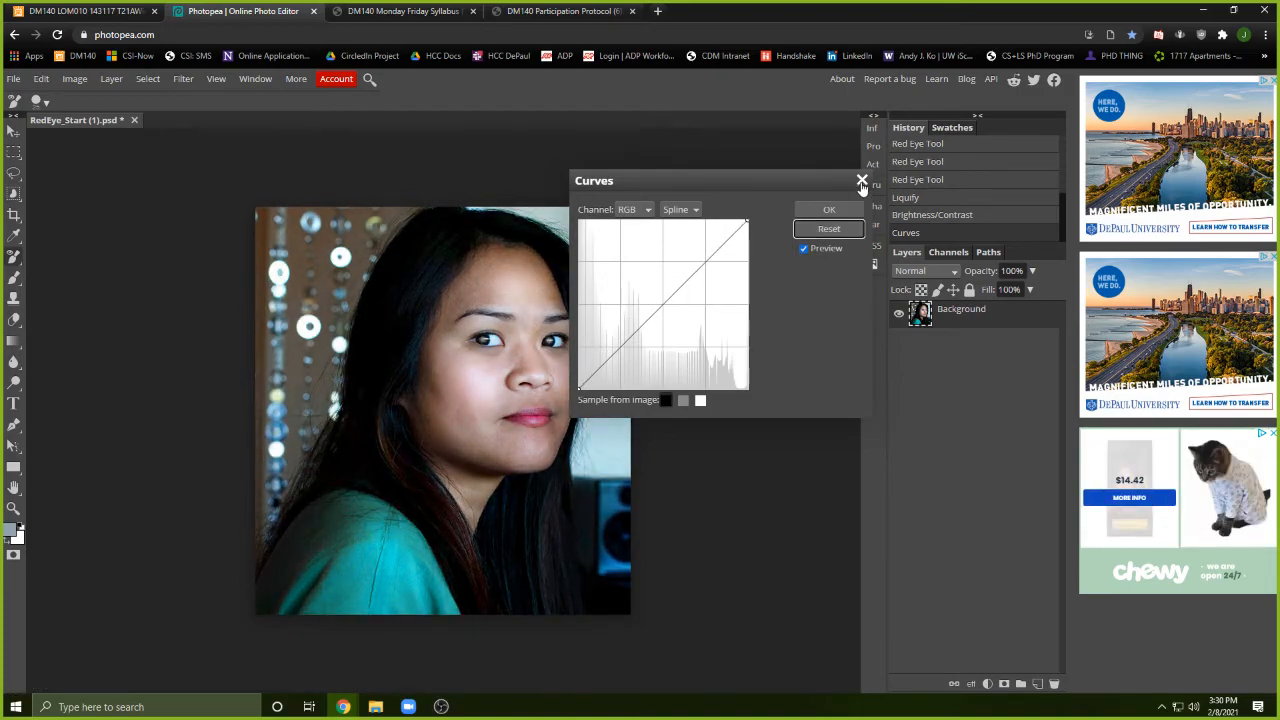
pyautogui.click(862, 180)
# Revert the portrait to the Brightness/Contrast history state and raise the Red channel's midtones in a new Curves adjustment.
pyautogui.click(922, 215)
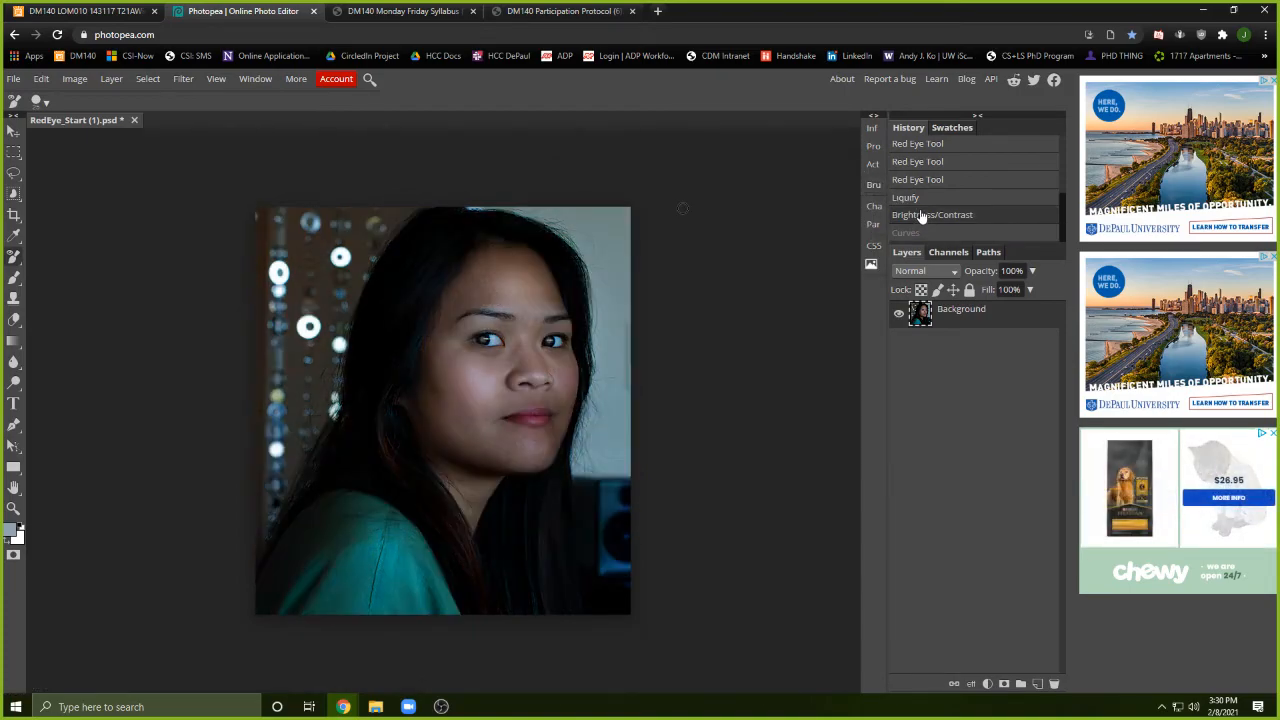
pyautogui.click(74, 78)
pyautogui.moveTo(100, 98)
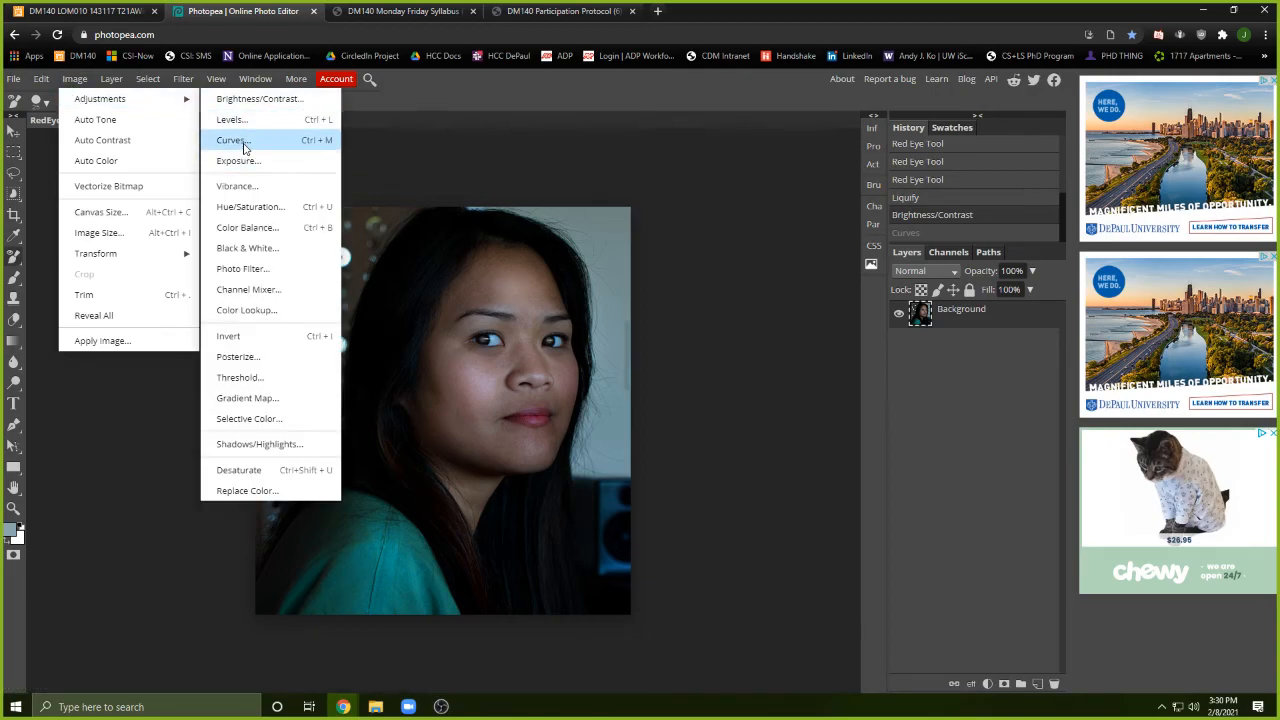
pyautogui.click(240, 140)
pyautogui.moveTo(683, 177); pyautogui.dragTo(741, 173)
pyautogui.click(695, 202)
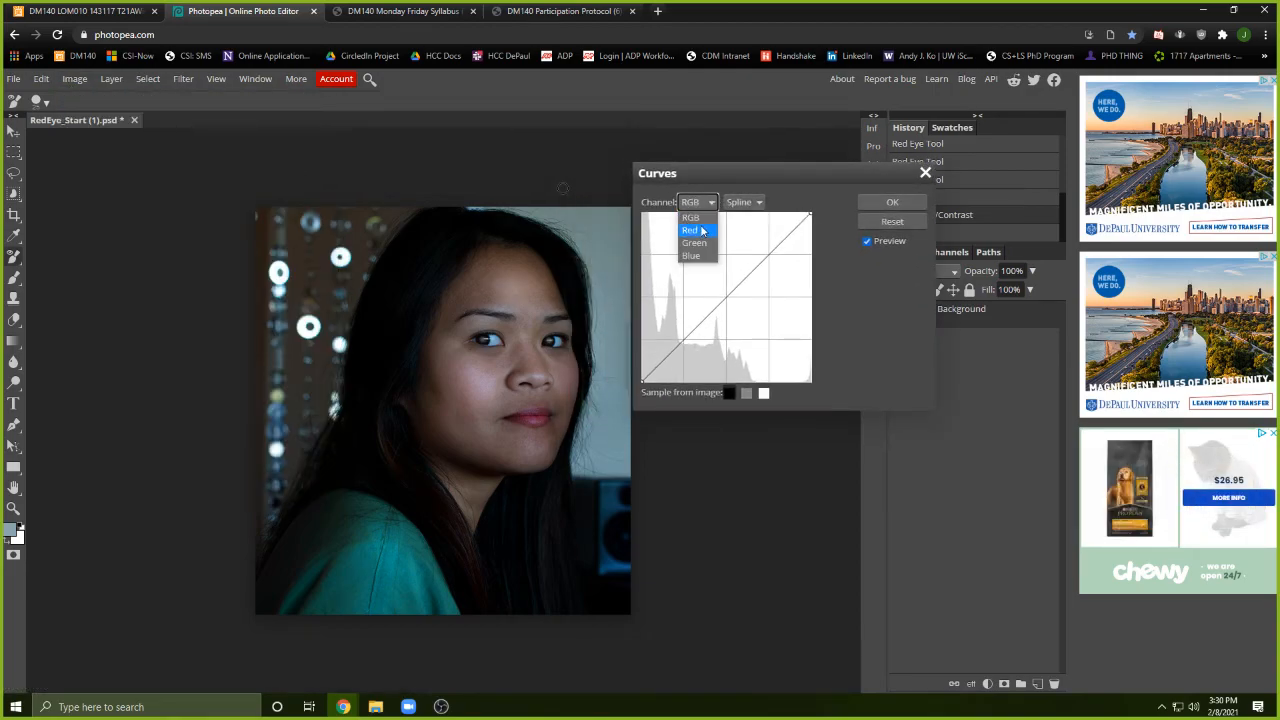
pyautogui.click(690, 230)
pyautogui.moveTo(740, 284)
pyautogui.mouseDown()
pyautogui.moveTo(690, 278)
pyautogui.moveTo(688, 258)
pyautogui.moveTo(719, 255)
pyautogui.moveTo(734, 286)
pyautogui.moveTo(703, 289)
pyautogui.moveTo(758, 268)
pyautogui.moveTo(789, 303)
pyautogui.moveTo(771, 303)
pyautogui.moveTo(766, 283)
pyautogui.moveTo(740, 296)
pyautogui.moveTo(736, 252)
pyautogui.moveTo(711, 260)
pyautogui.moveTo(740, 293)
pyautogui.moveTo(727, 288)
pyautogui.mouseUp()
# Adjust the Green and Blue channel curves to brighten and warm the portrait, and apply the Curves adjustment.
pyautogui.click(697, 207)
pyautogui.click(703, 248)
pyautogui.click(699, 203)
pyautogui.click(701, 261)
pyautogui.click(873, 205)
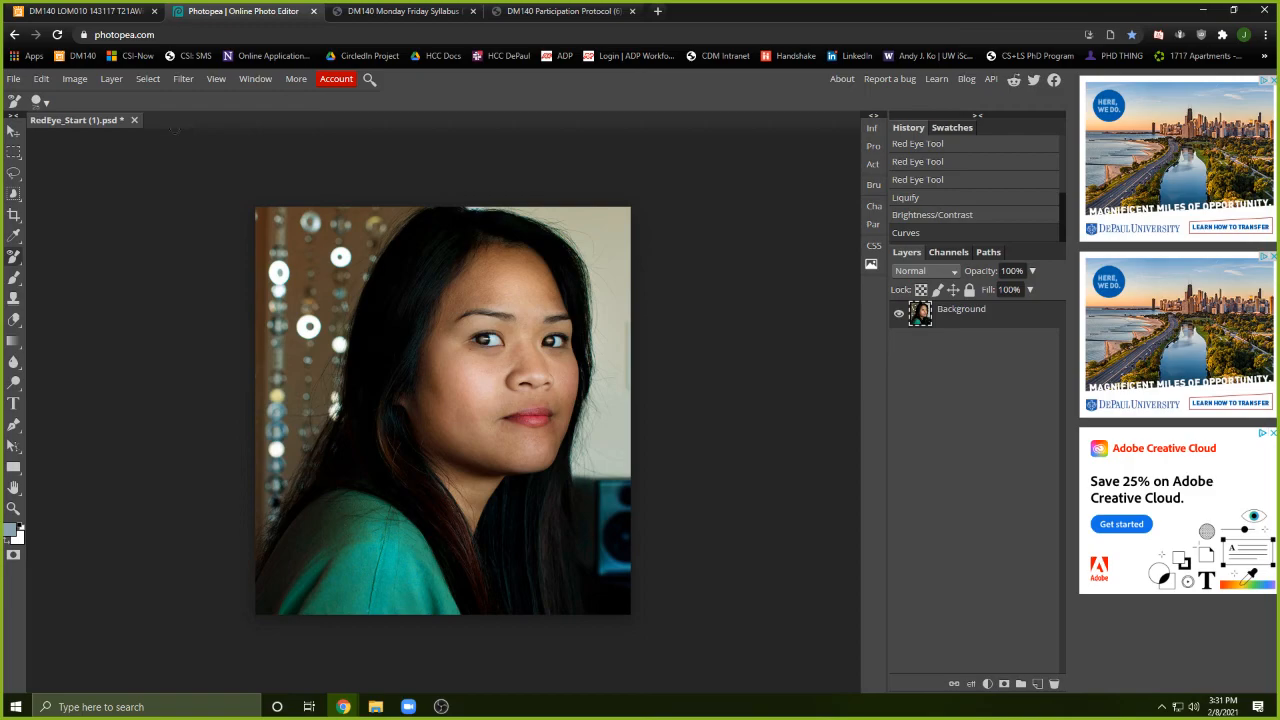
# Brighten the portrait further with another Curves adjustment, raising the RGB curve slightly in the upper midtones.
pyautogui.click(75, 80)
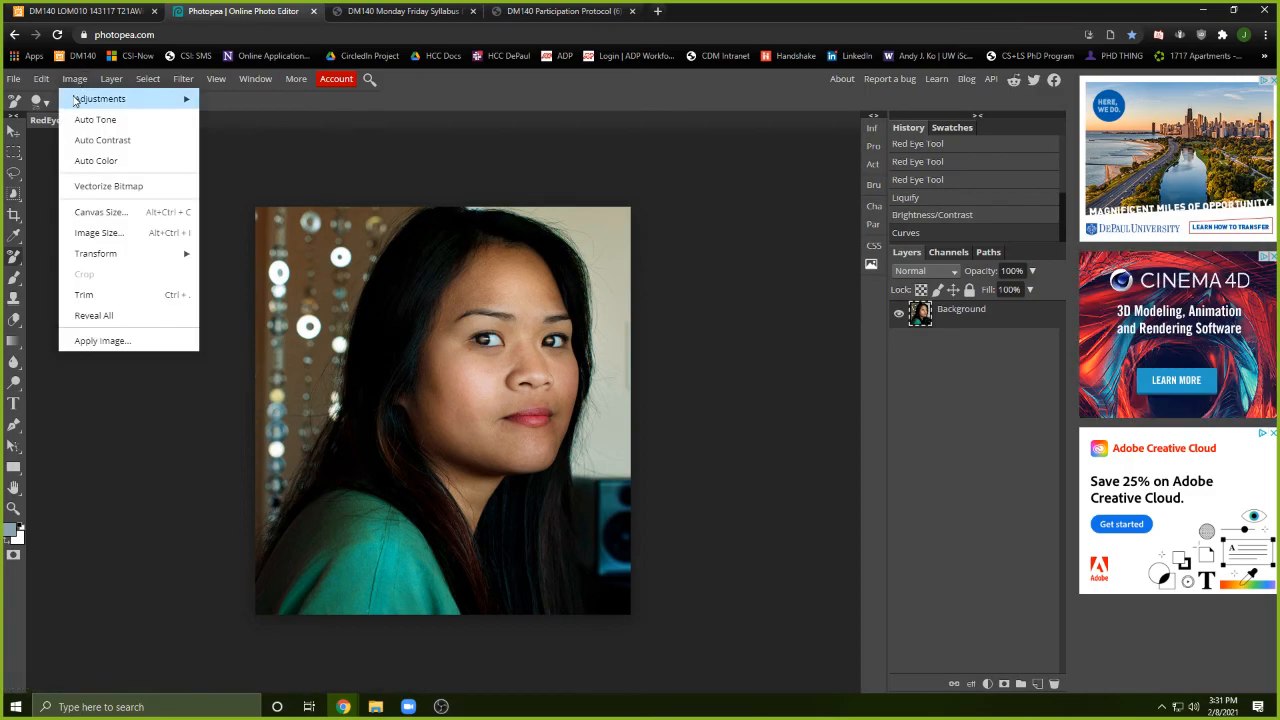
pyautogui.moveTo(74, 100)
pyautogui.click(245, 140)
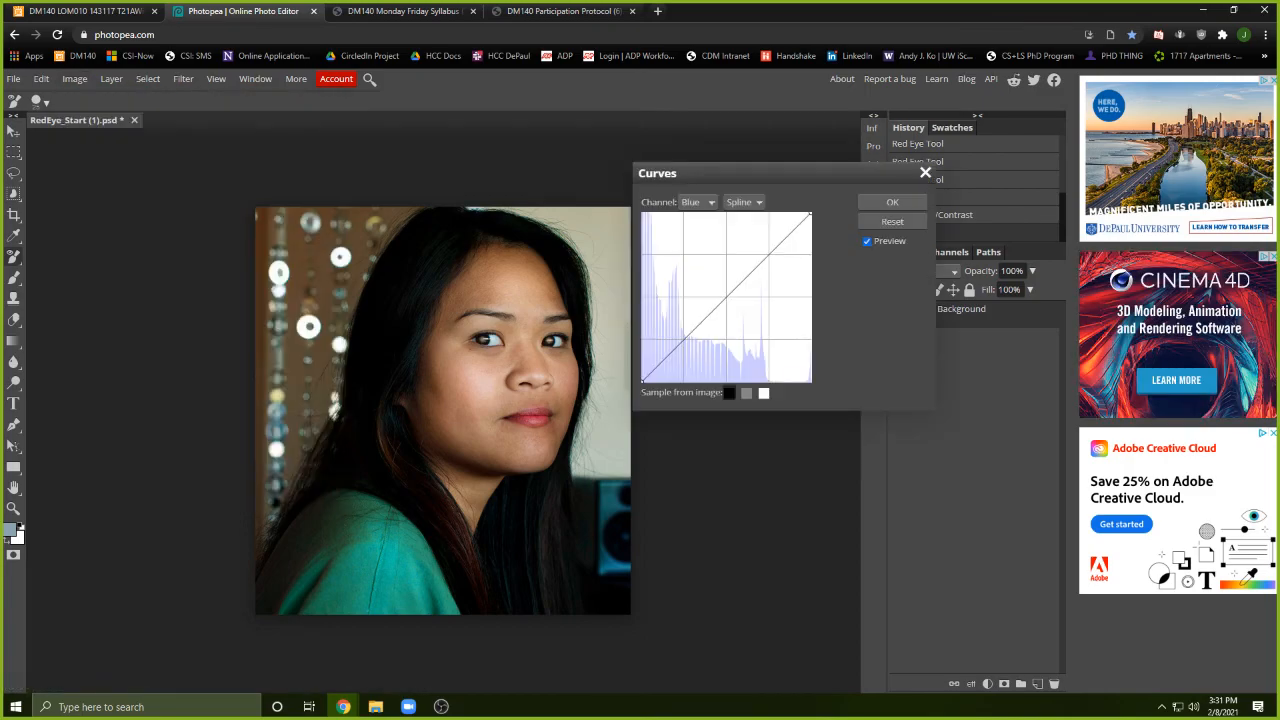
pyautogui.click(710, 203)
pyautogui.click(690, 216)
pyautogui.moveTo(748, 277)
pyautogui.mouseDown()
pyautogui.moveTo(715, 267)
pyautogui.moveTo(717, 286)
pyautogui.moveTo(749, 297)
pyautogui.moveTo(766, 270)
pyautogui.moveTo(748, 262)
pyautogui.mouseUp()
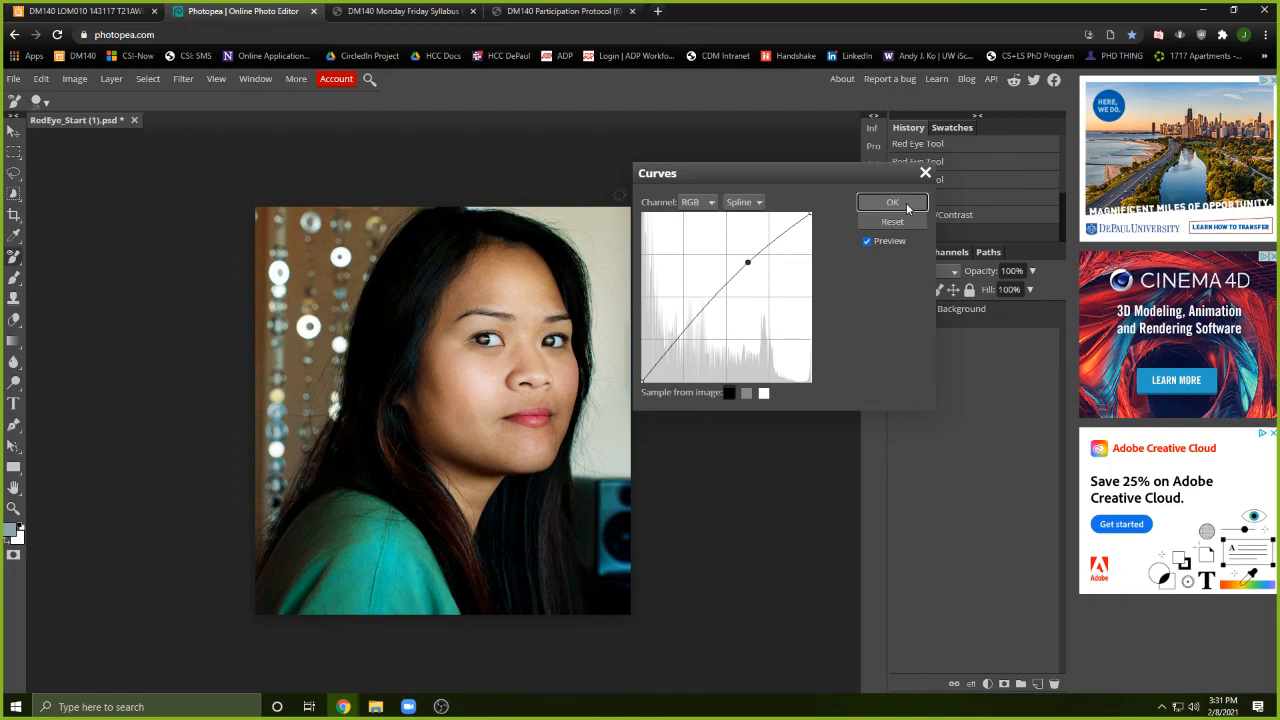
pyautogui.click(908, 207)
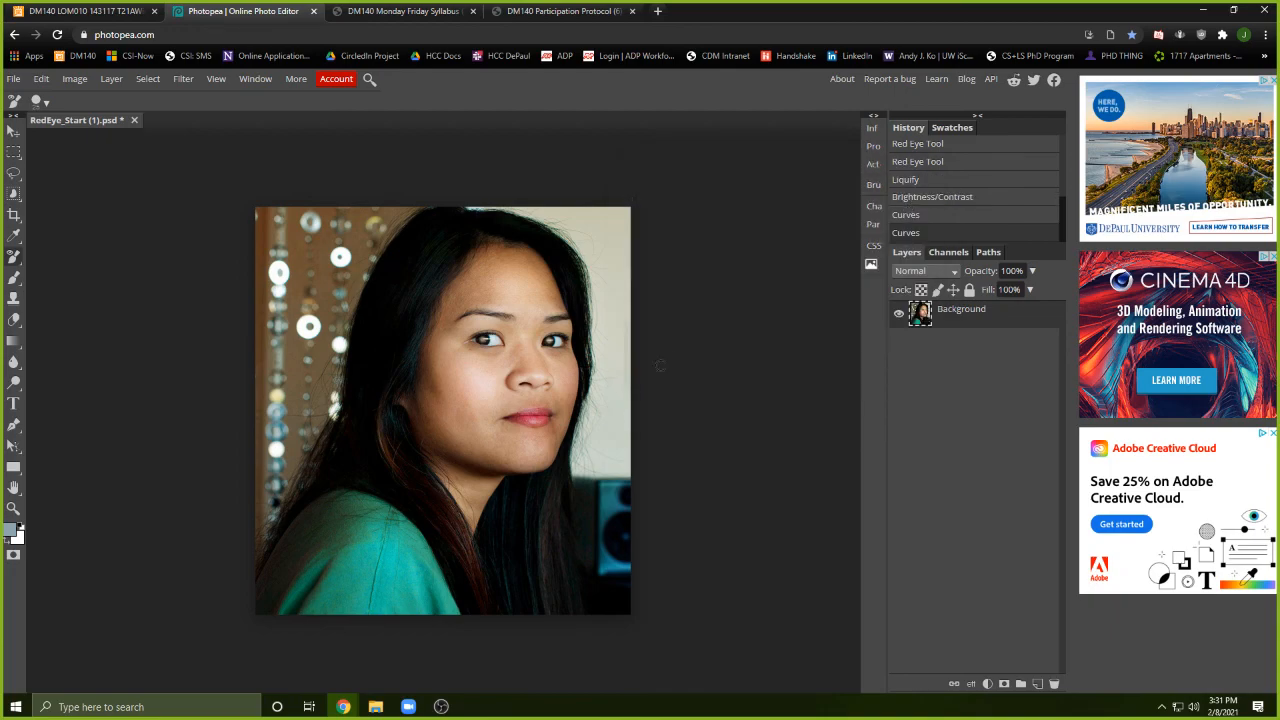